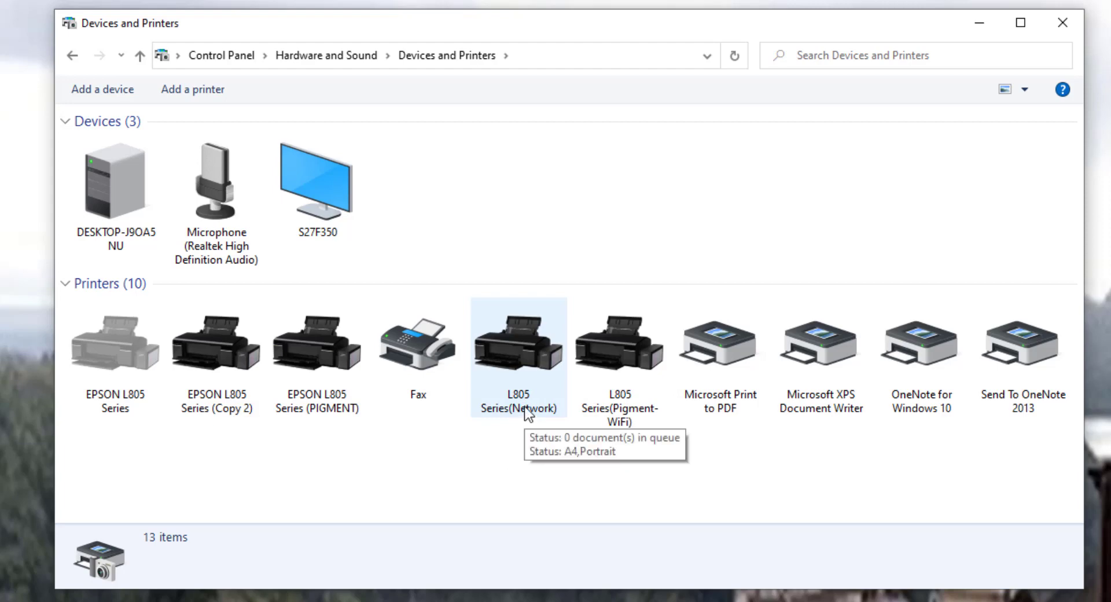
Open the printing defaults from the advanced printer properties of the L805 Series(Network) printer
right_click(519, 348)
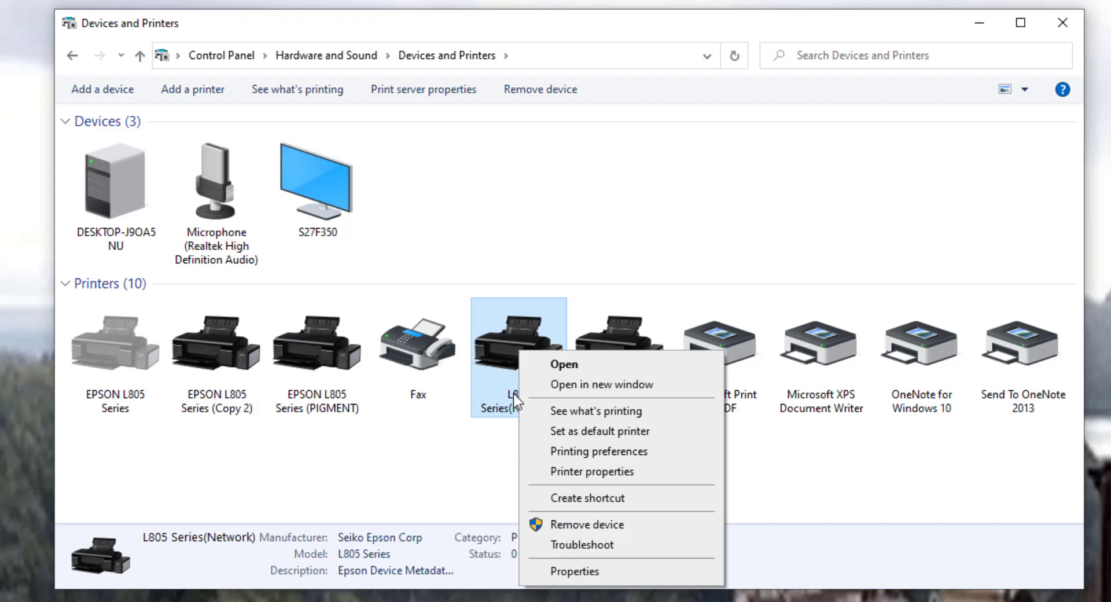
left_click(569, 472)
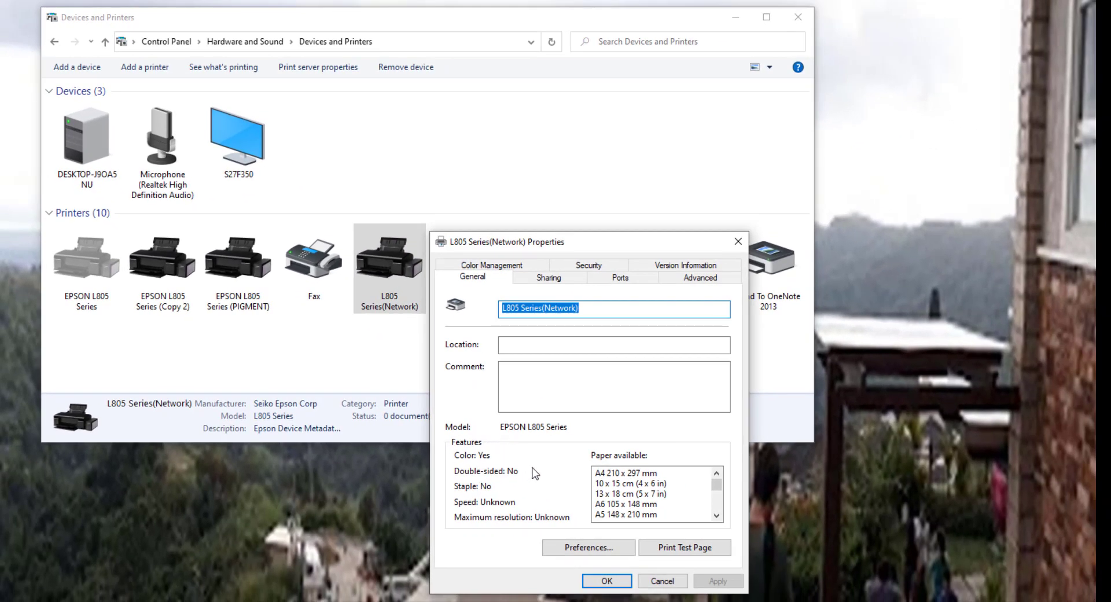
left_click(684, 280)
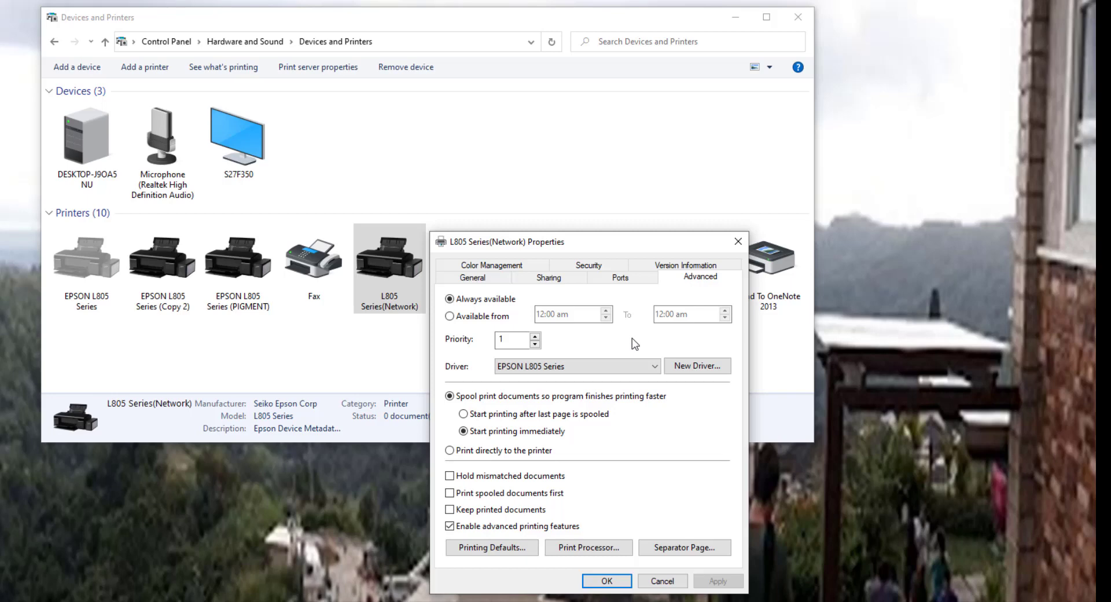
left_click(494, 548)
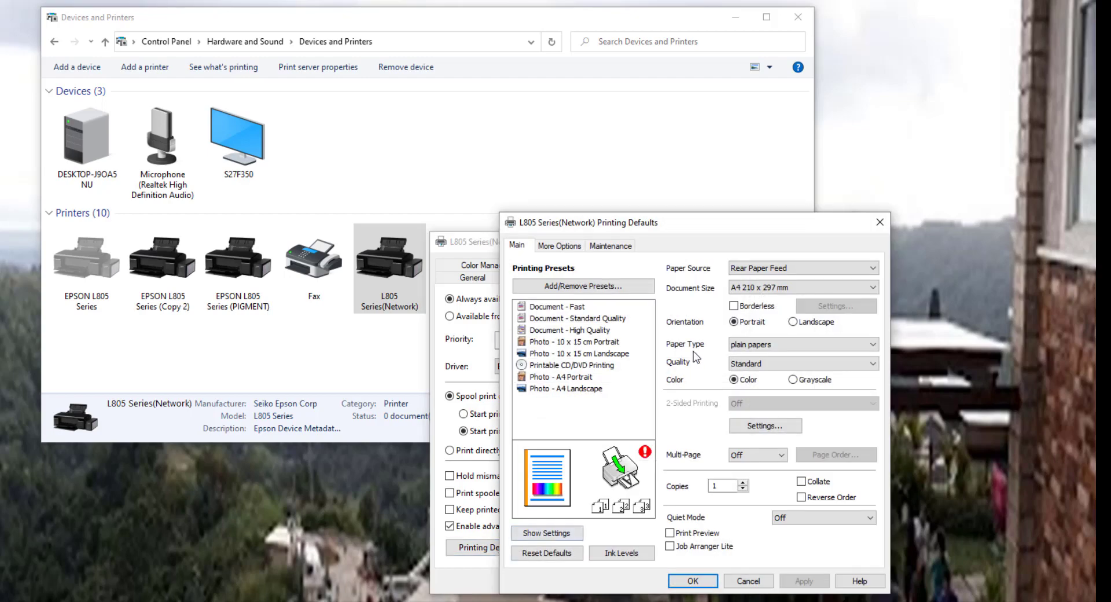
left_click_drag(728, 220, 582, 165)
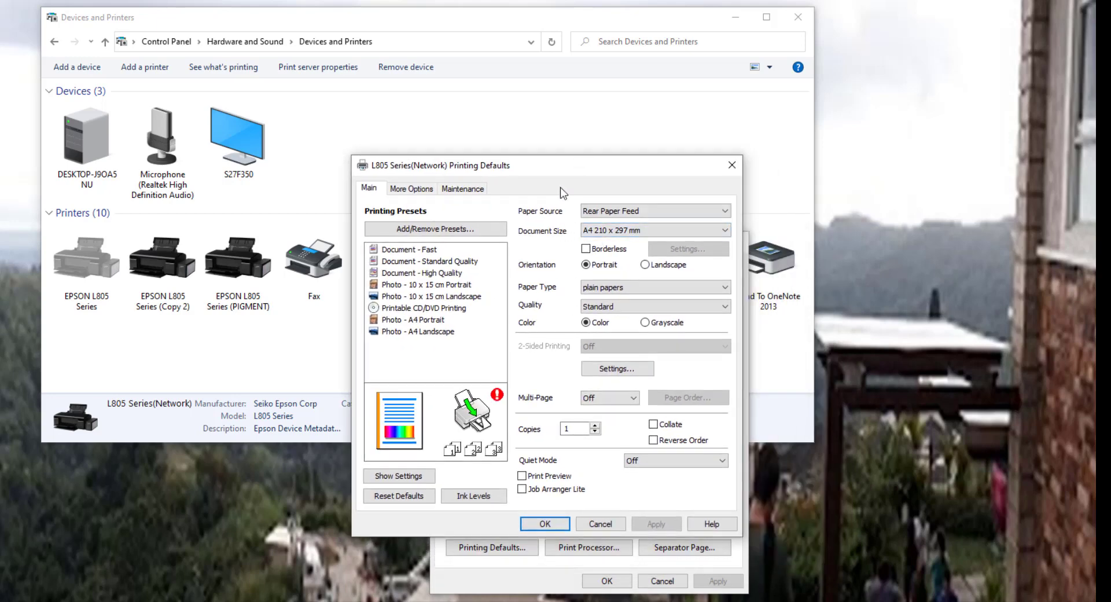
left_click_drag(565, 168, 536, 144)
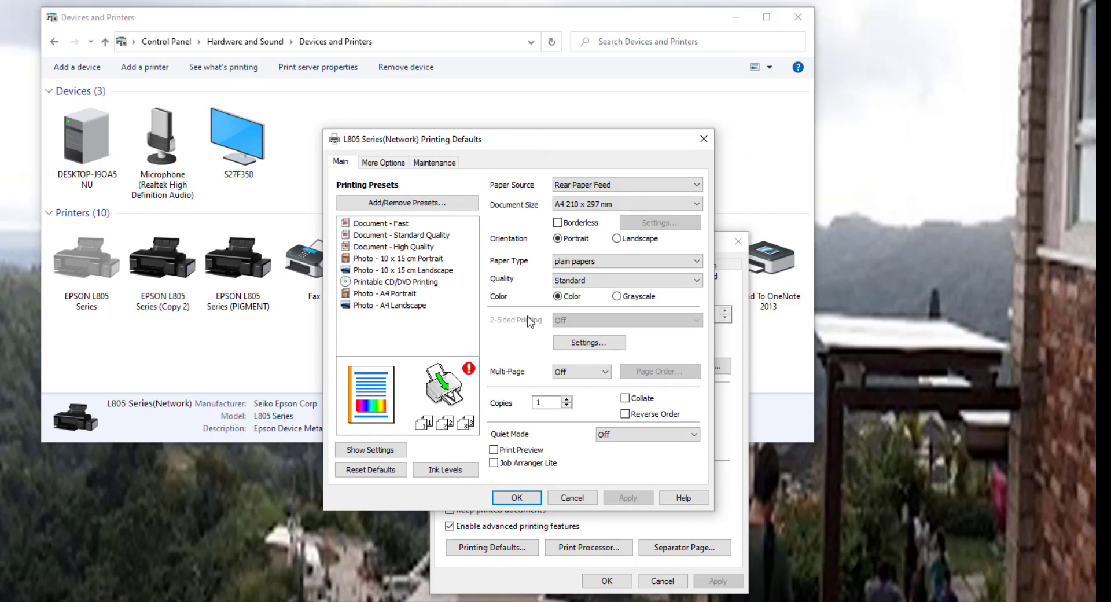
Start a user-defined document size and name it Lanyard
left_click(600, 203)
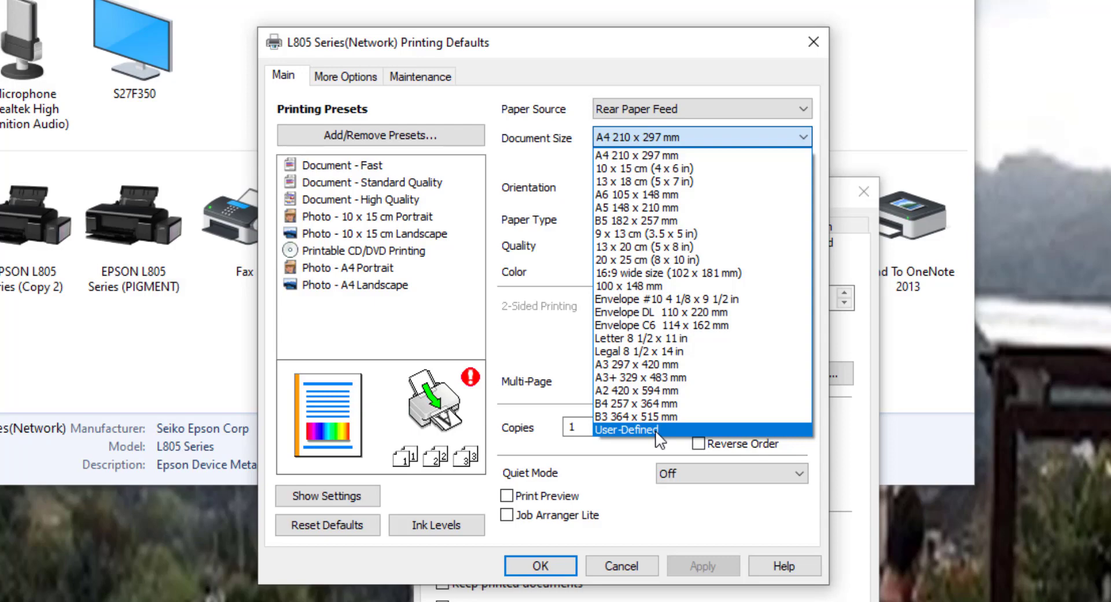
left_click(657, 431)
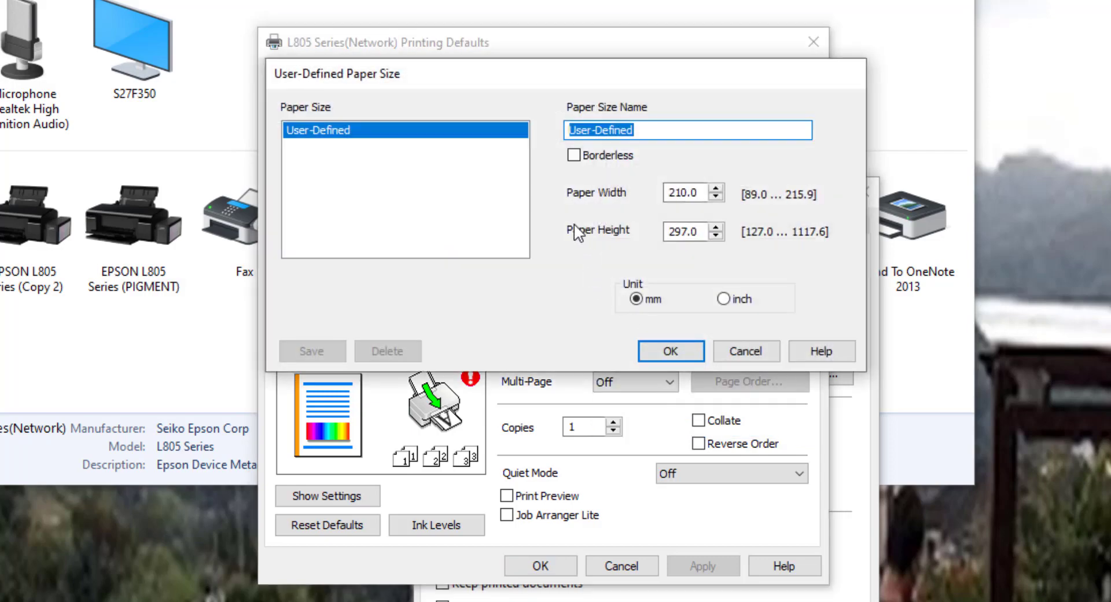
type("Lanyard")
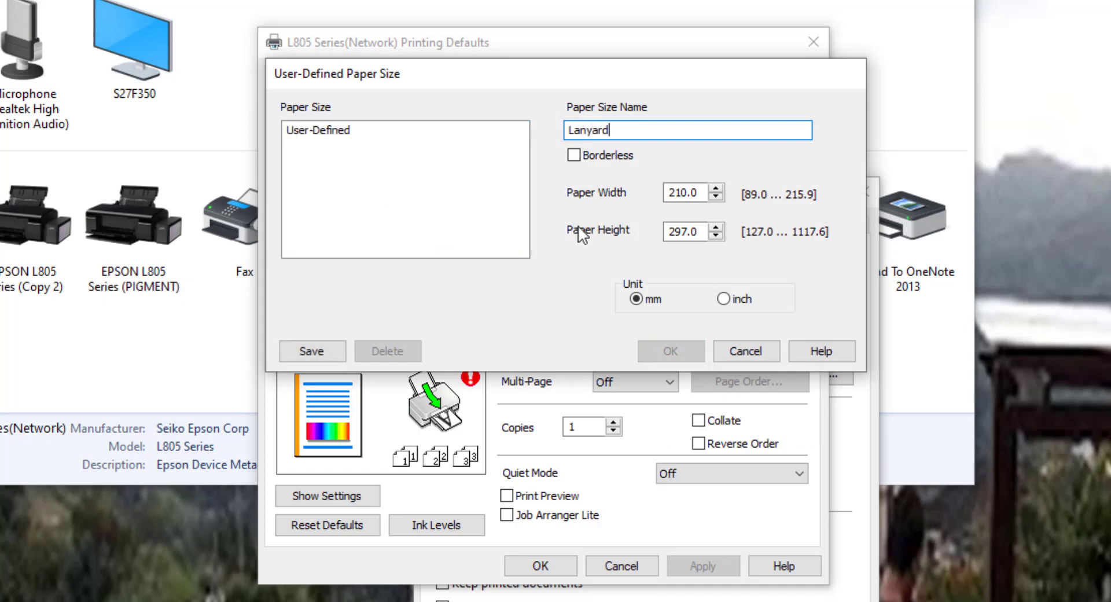
Switch the Lanyard paper size's unit to inches and set its paper height to 39.37
left_click(697, 193)
double_click(670, 192)
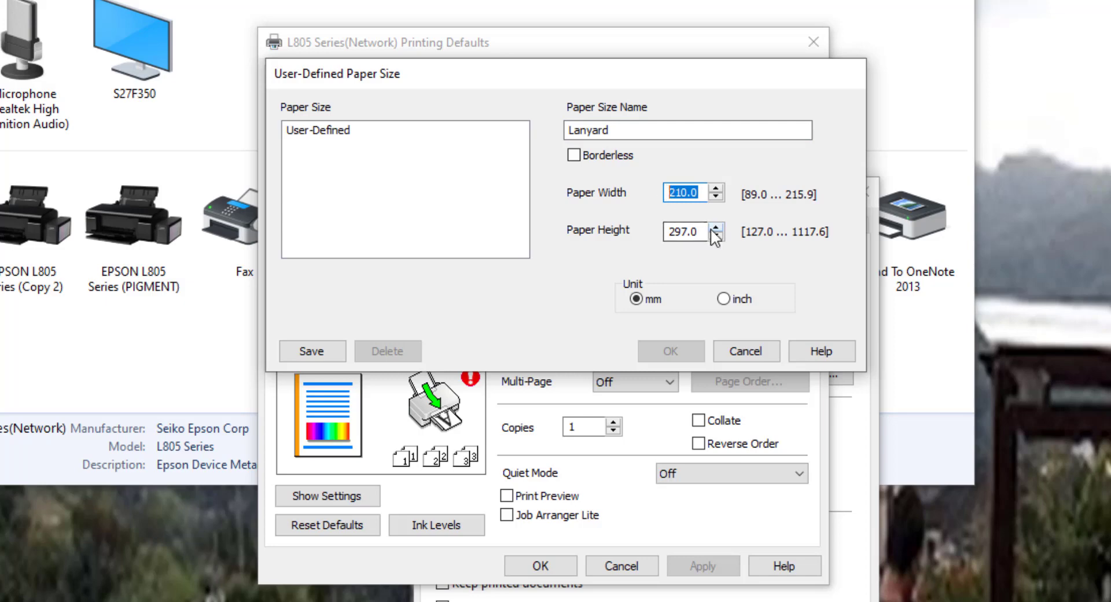
left_click(725, 299)
left_click_drag(700, 192, 610, 192)
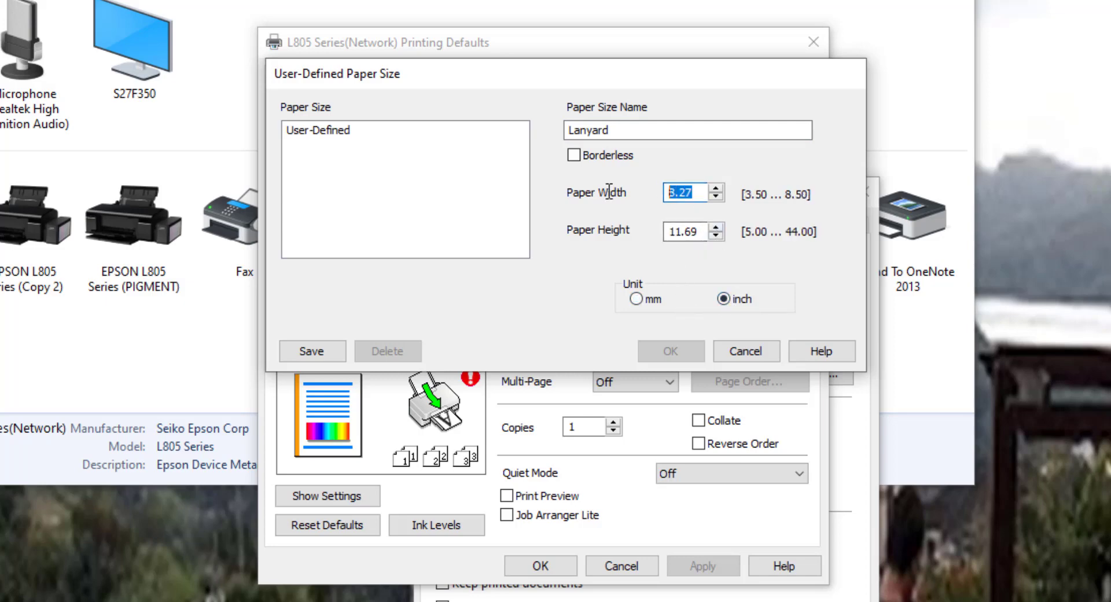
type("39")
key("Tab")
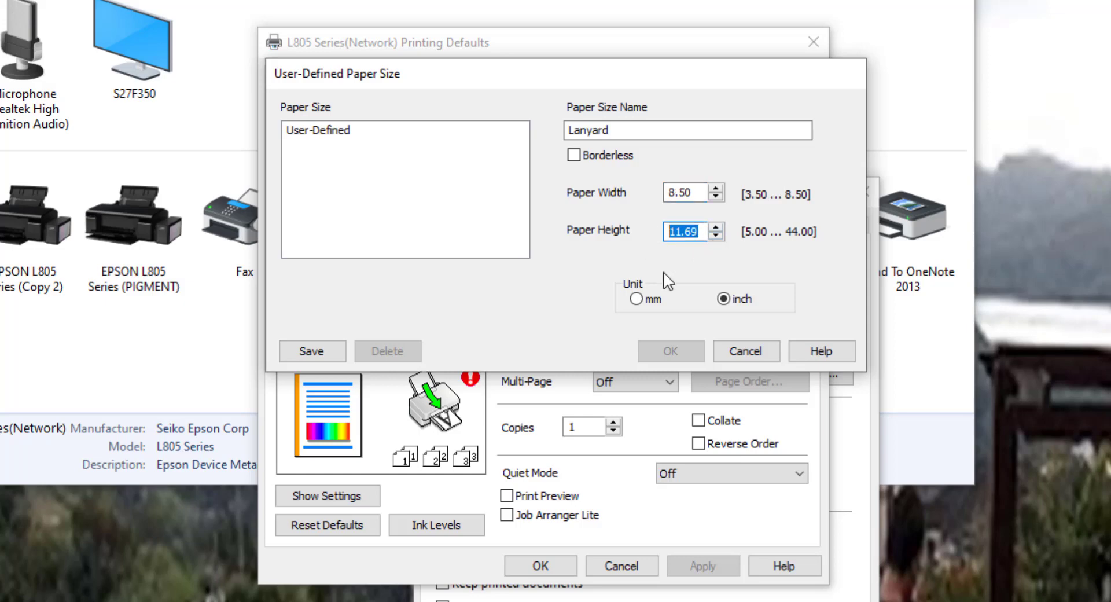
type("39.37")
Set the paper width to 8.30 inches and save the Lanyard size as the document size
double_click(699, 194)
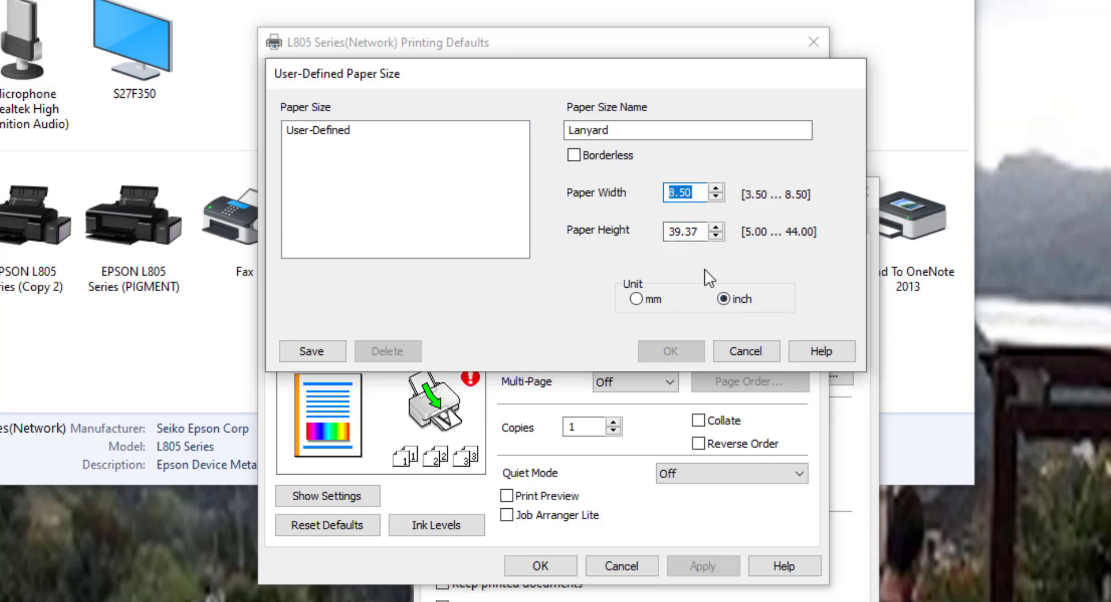
type("8.30")
left_click(327, 350)
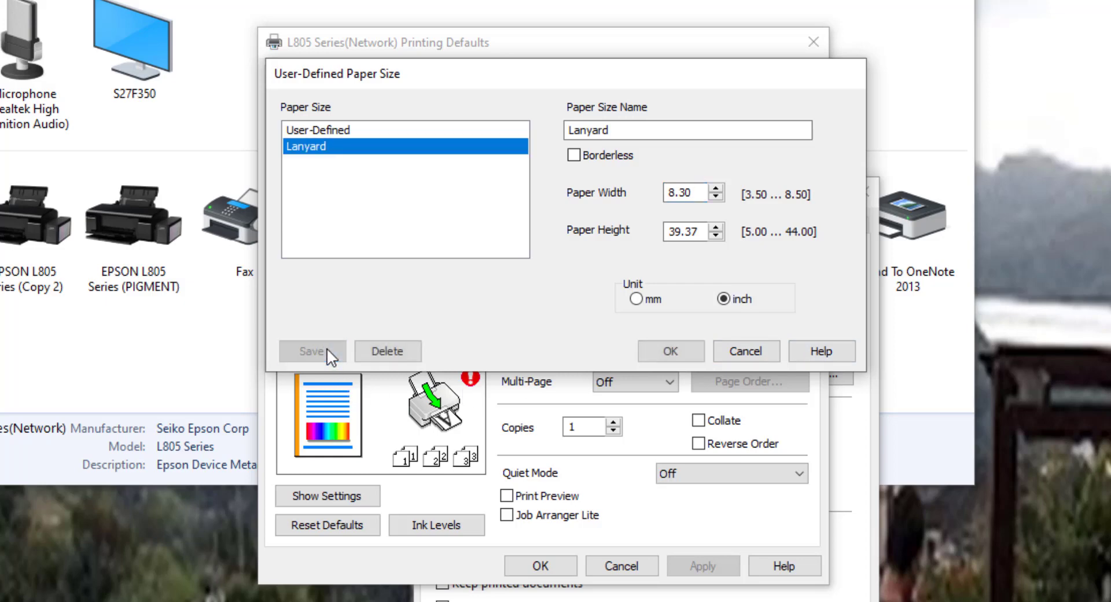
left_click(672, 351)
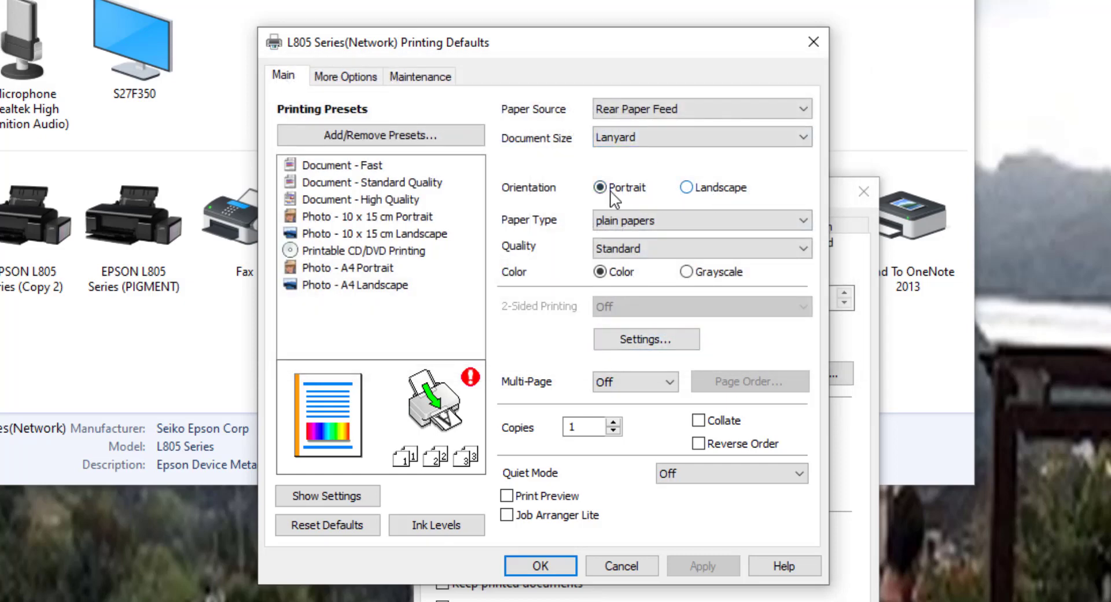
Set the print orientation to Landscape, the paper type to Epson Matte and the quality to High
left_click(694, 190)
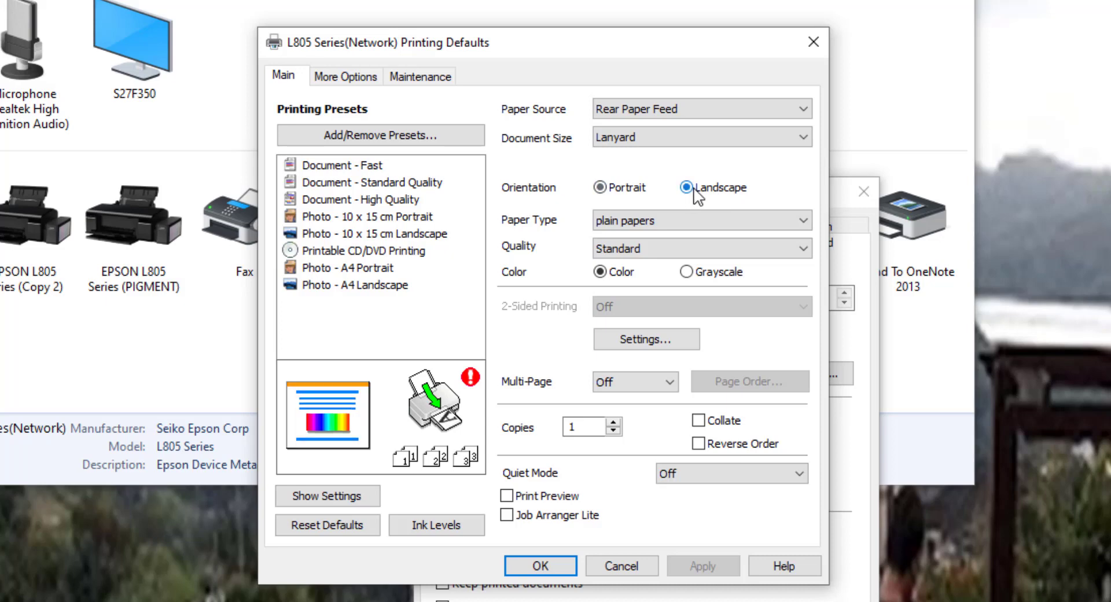
left_click(703, 219)
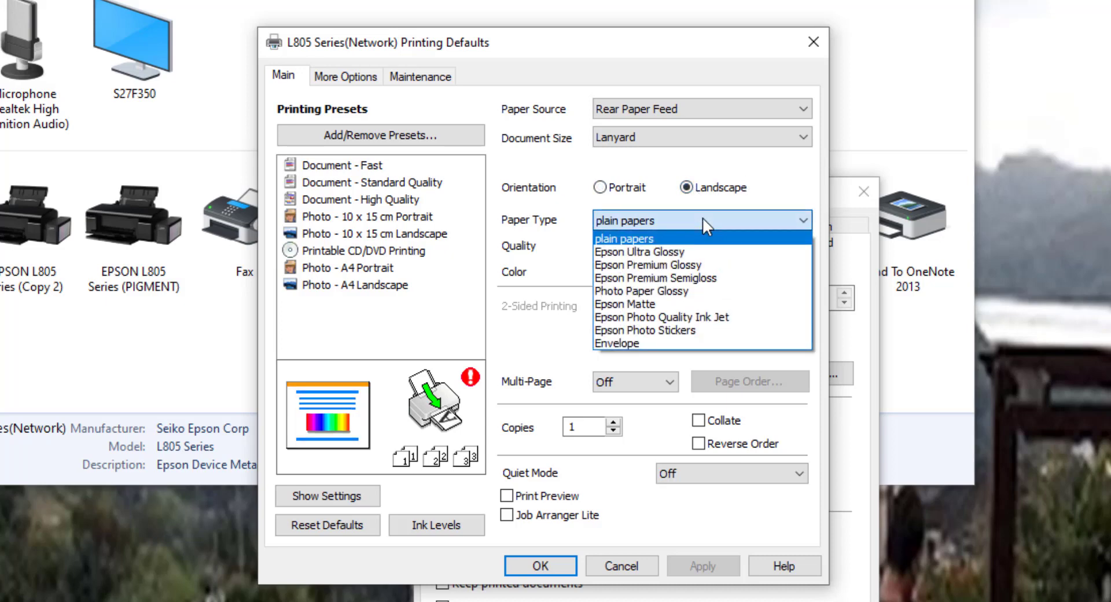
left_click(695, 305)
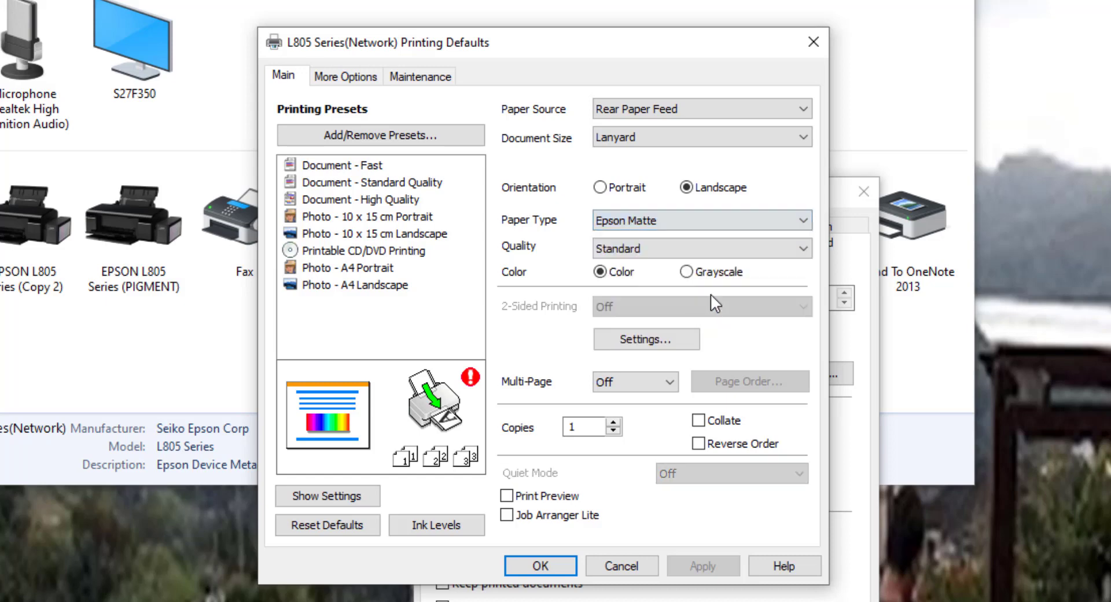
left_click(703, 246)
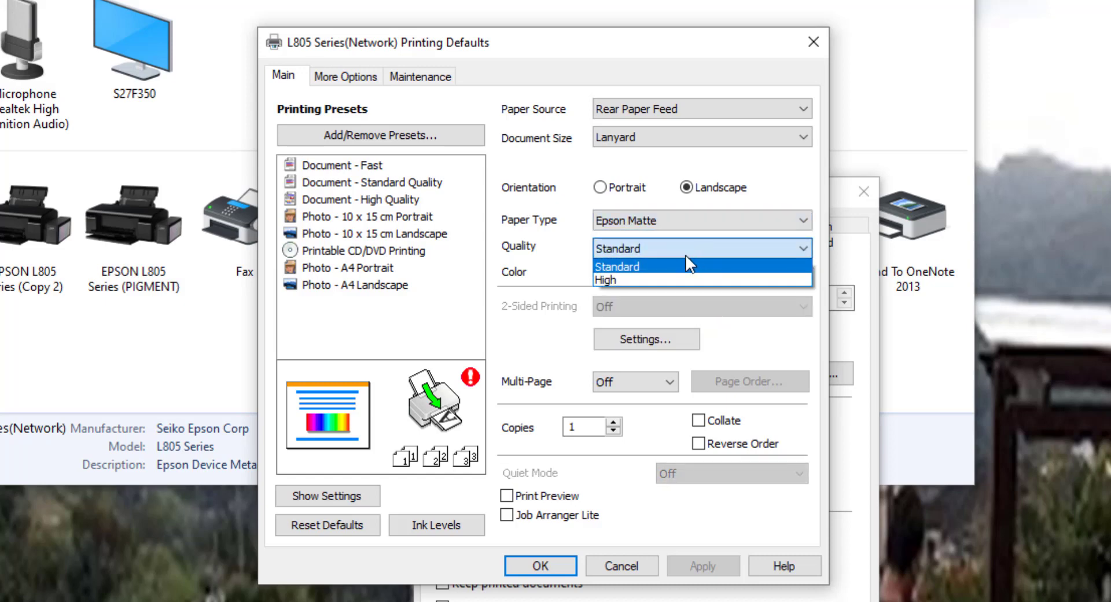
left_click(657, 275)
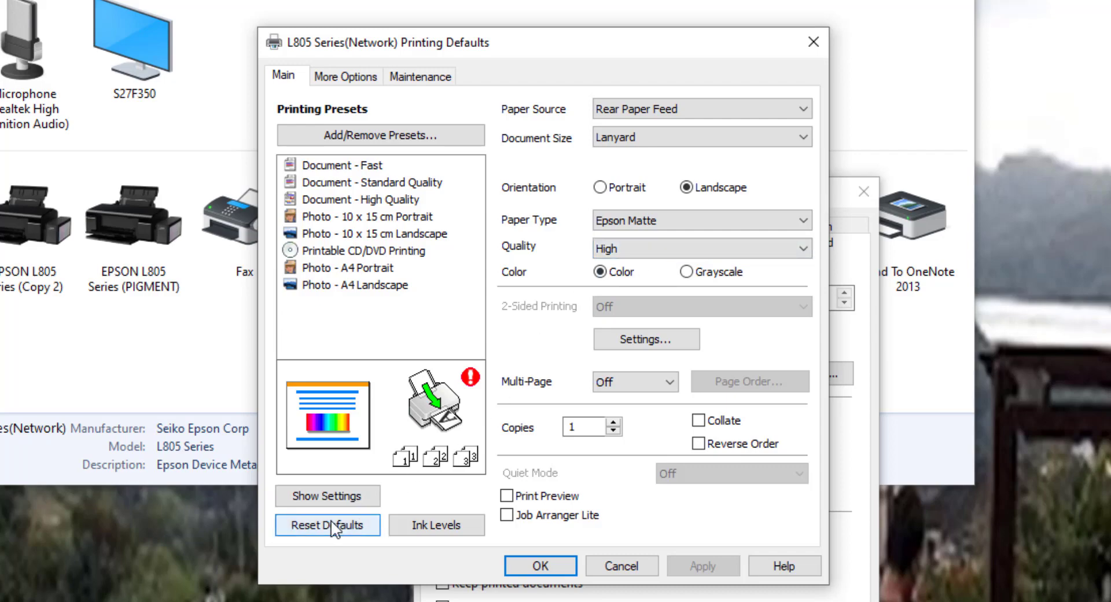
Save the current print settings as a custom printing preset named LANYARD SETTINGS
left_click(429, 139)
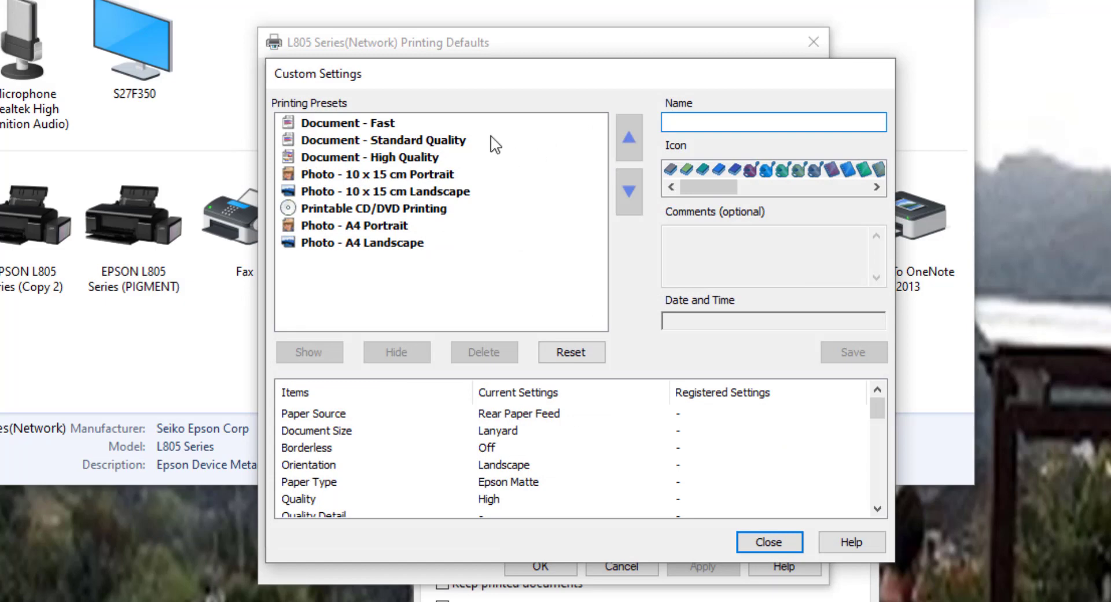
type("A")
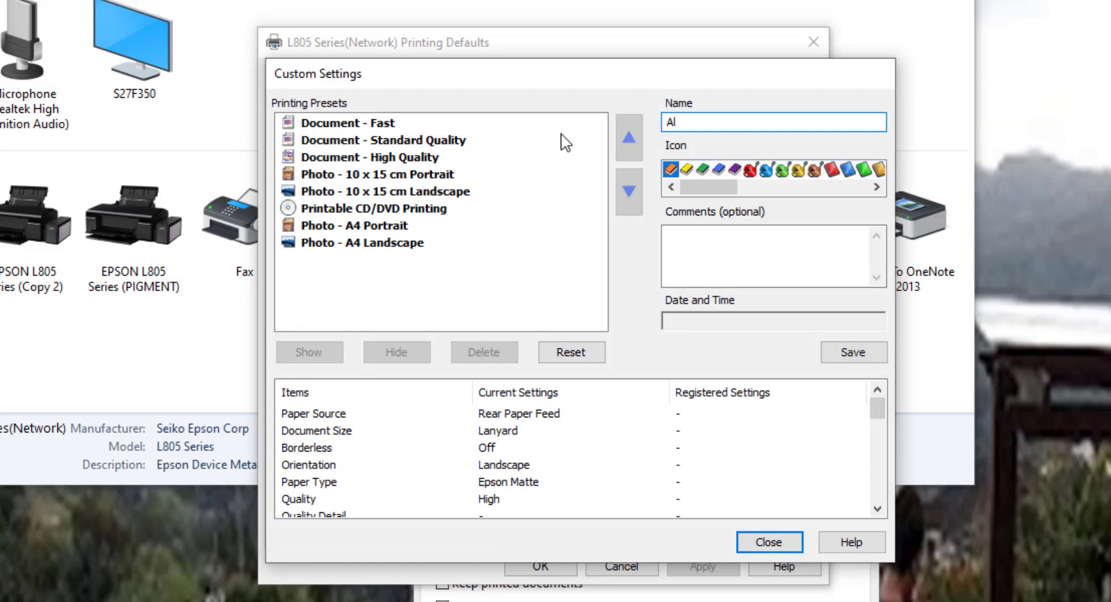
key("BackSpace")
type("LANYARD SETTINGS")
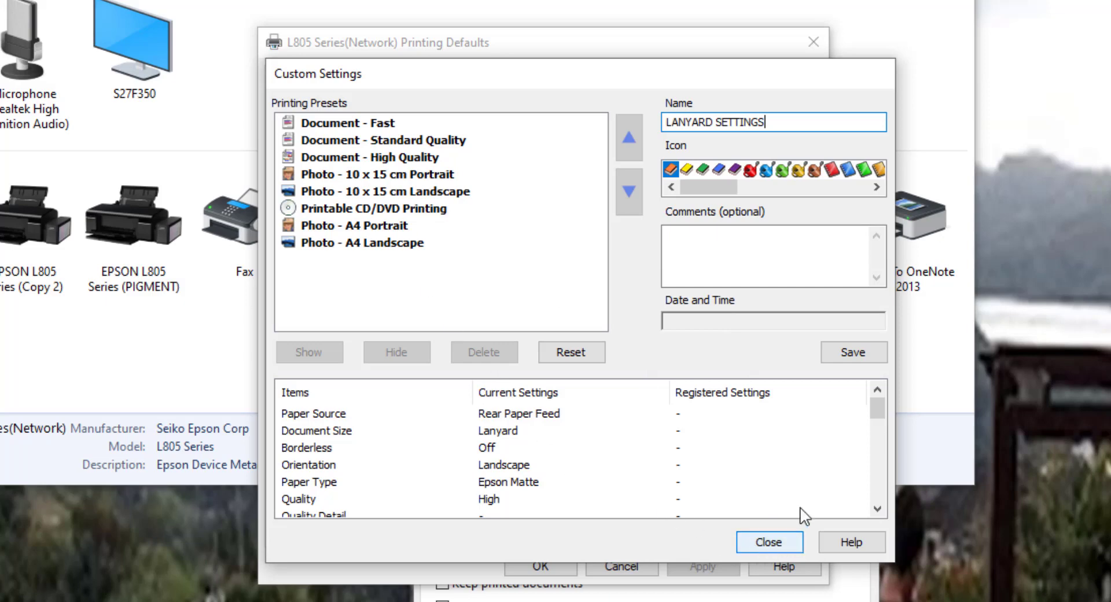
left_click(867, 353)
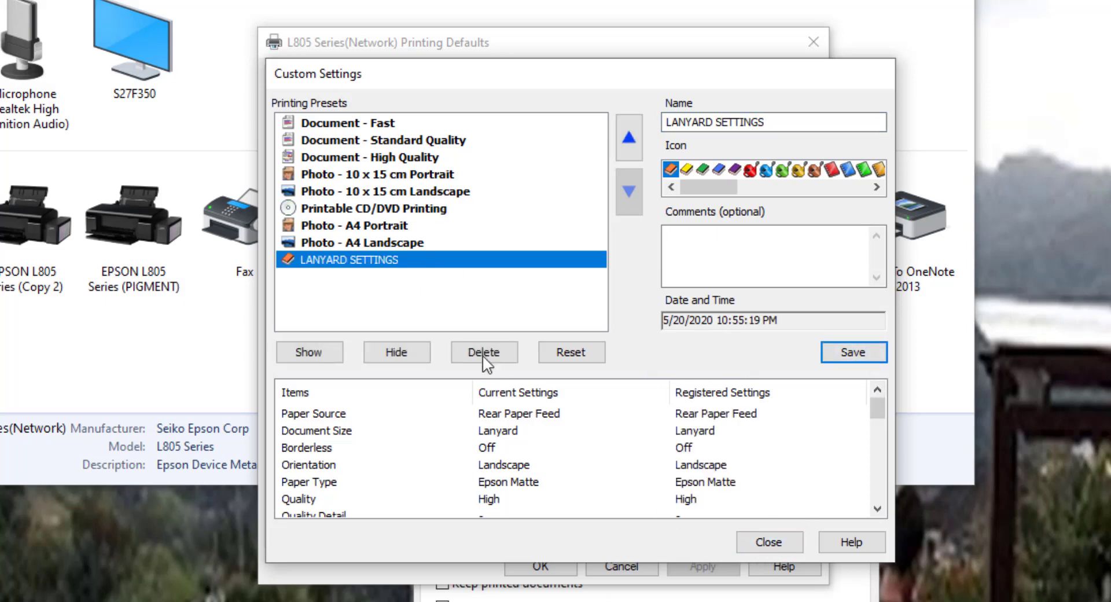
left_click(764, 543)
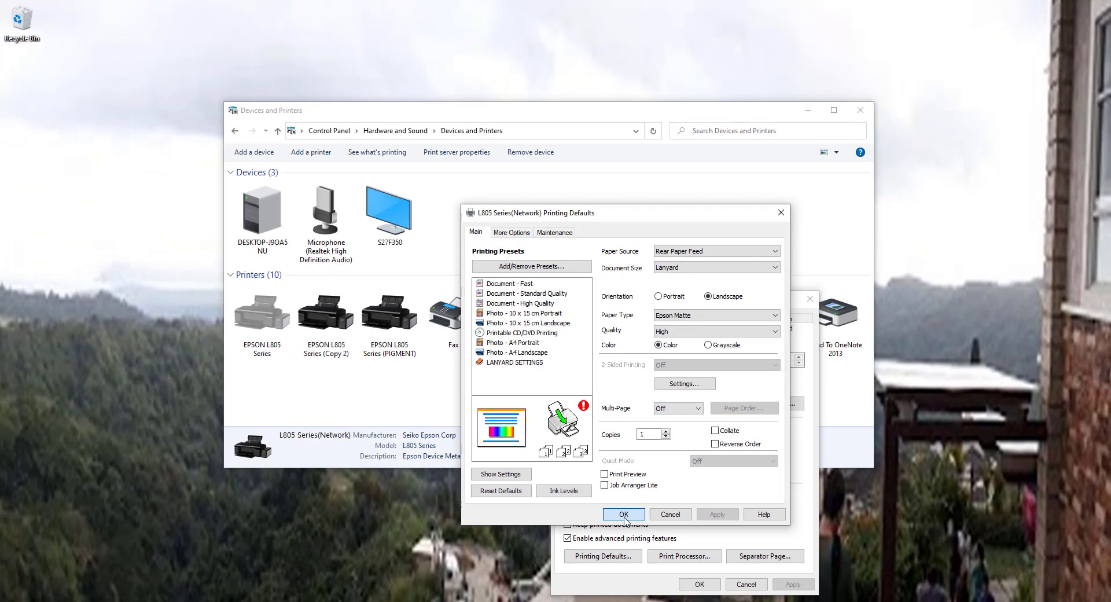
Accept the printing defaults and printer properties, and refresh the Devices and Printers list
left_click(541, 566)
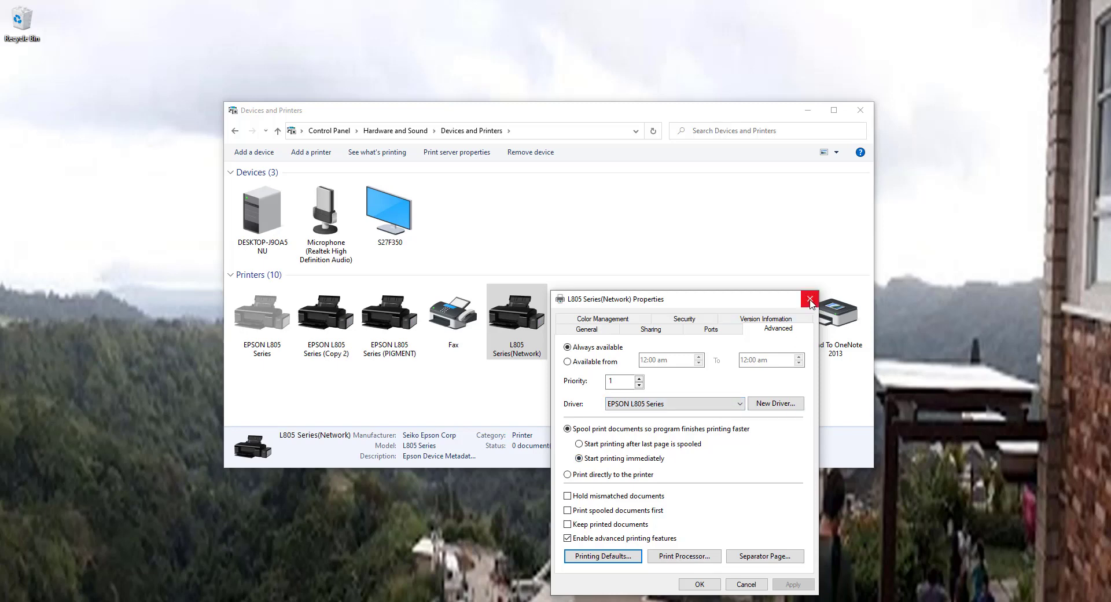
left_click(702, 585)
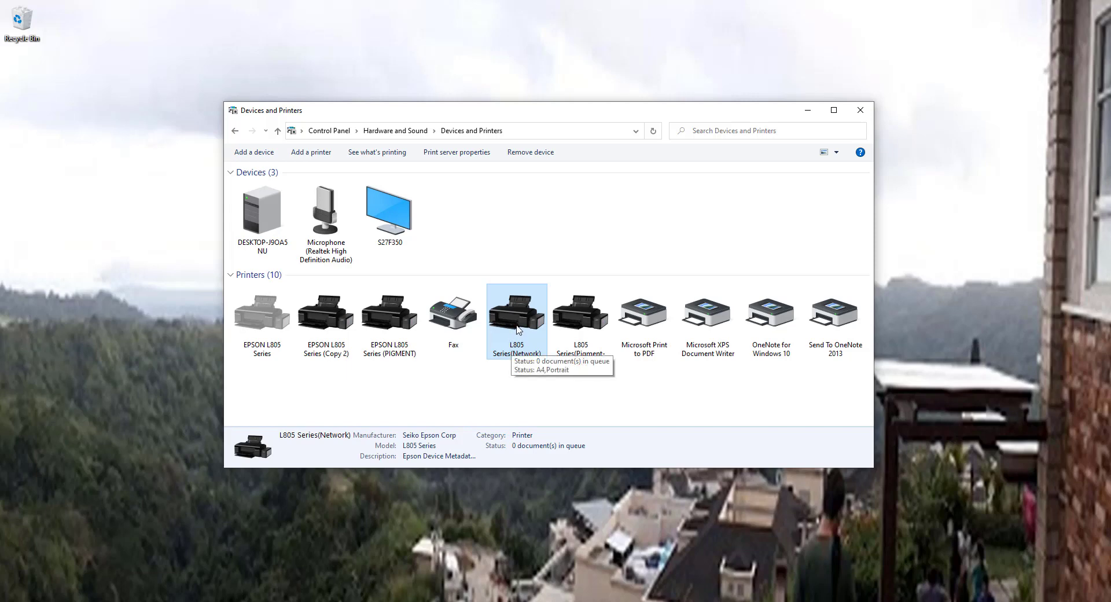
right_click(513, 389)
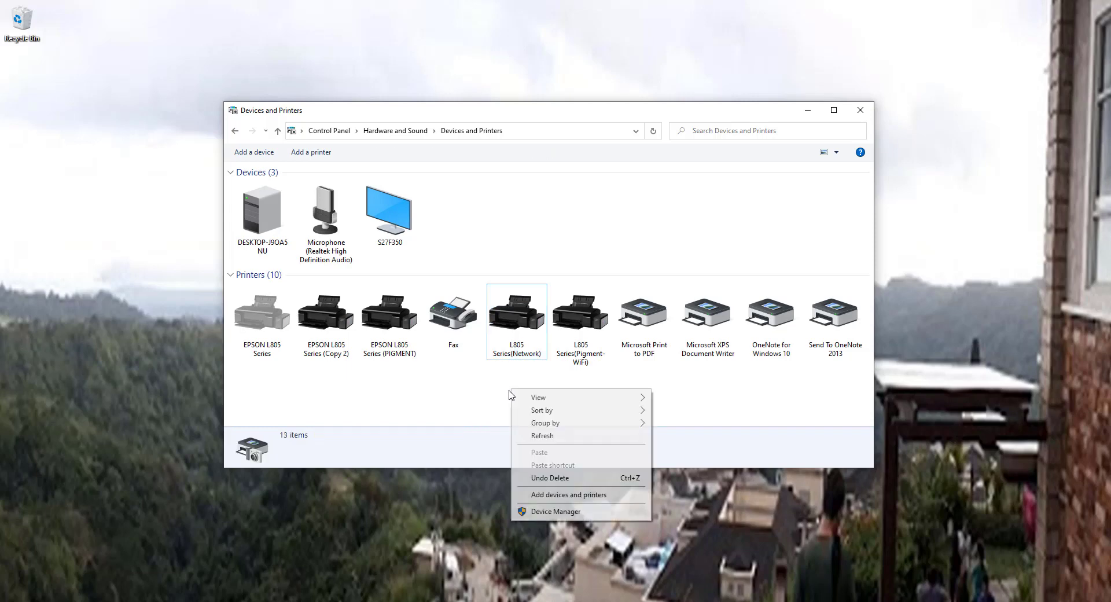
left_click(543, 436)
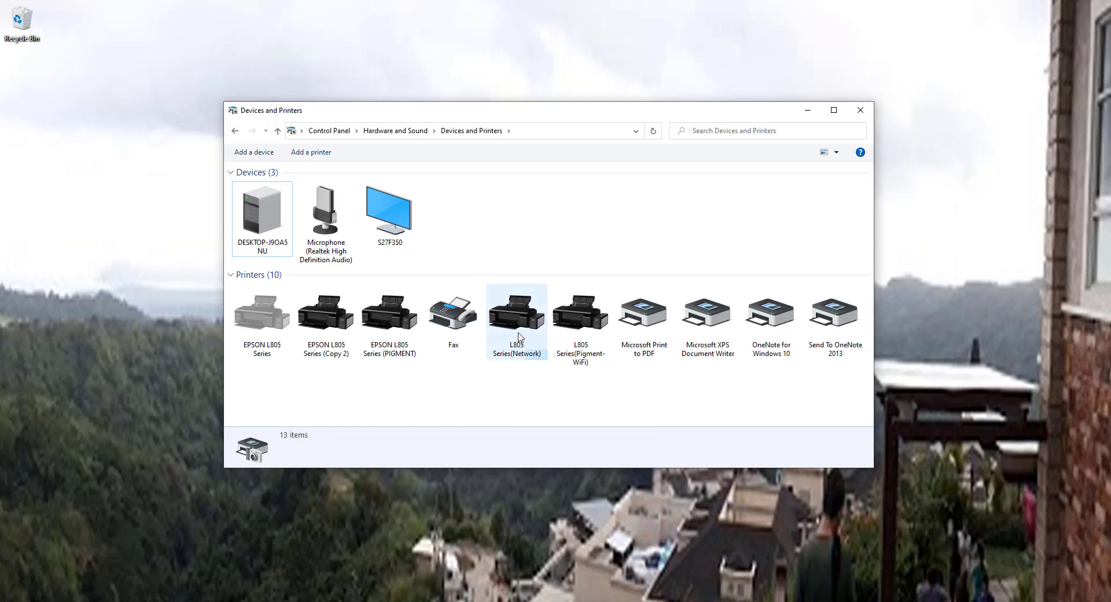
Check the L805 Series(Network) properties for Lanyard among the available papers, and close the properties and Devices and Printers windows
right_click(519, 336)
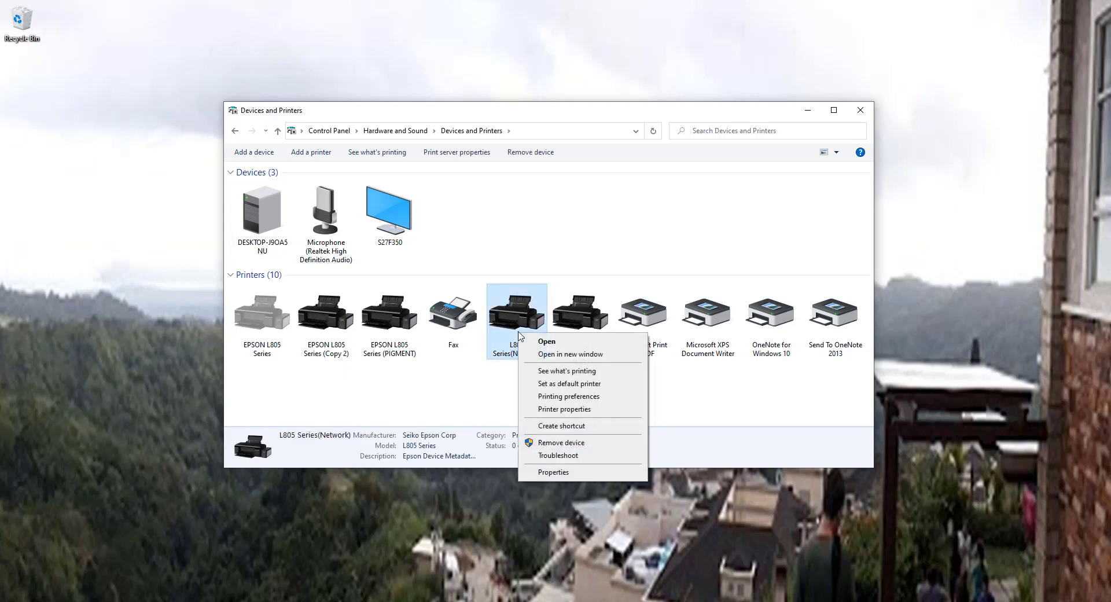
left_click(551, 410)
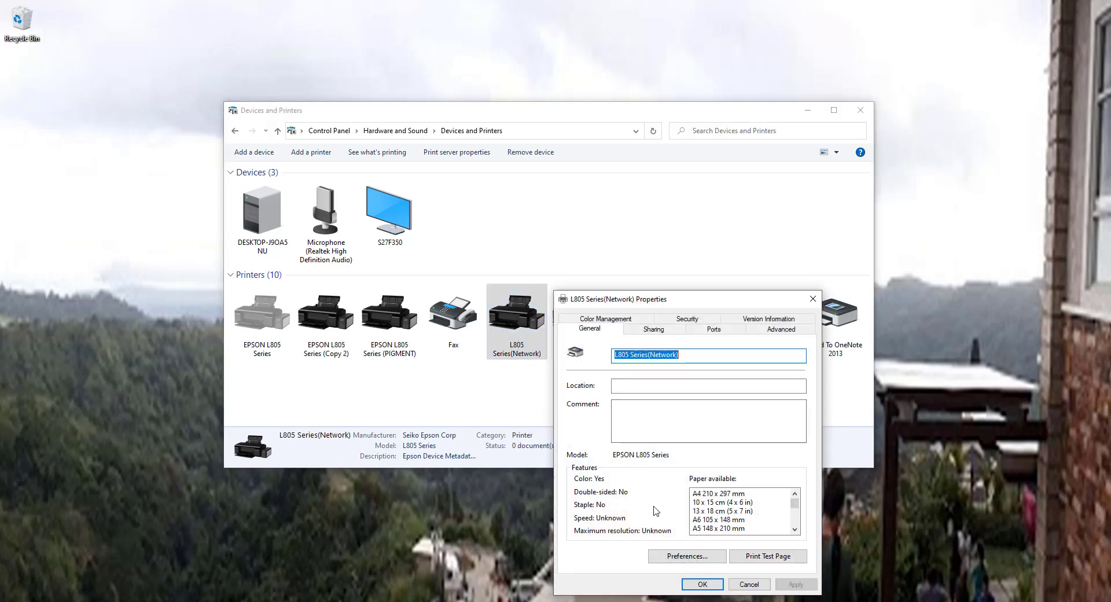
left_click(798, 514)
left_click_drag(798, 514, 795, 526)
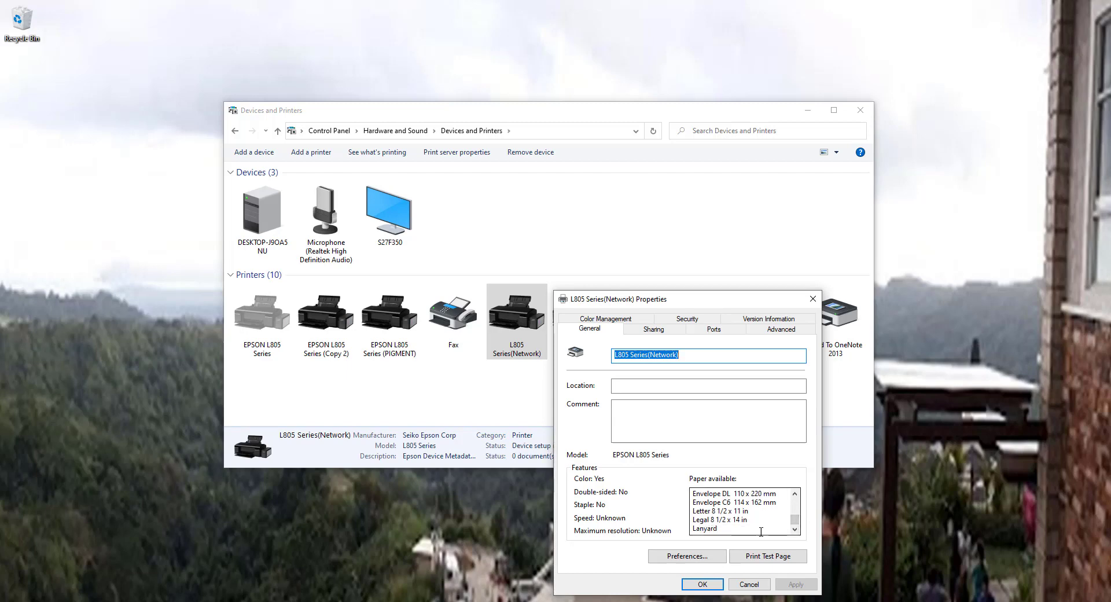
left_click(812, 300)
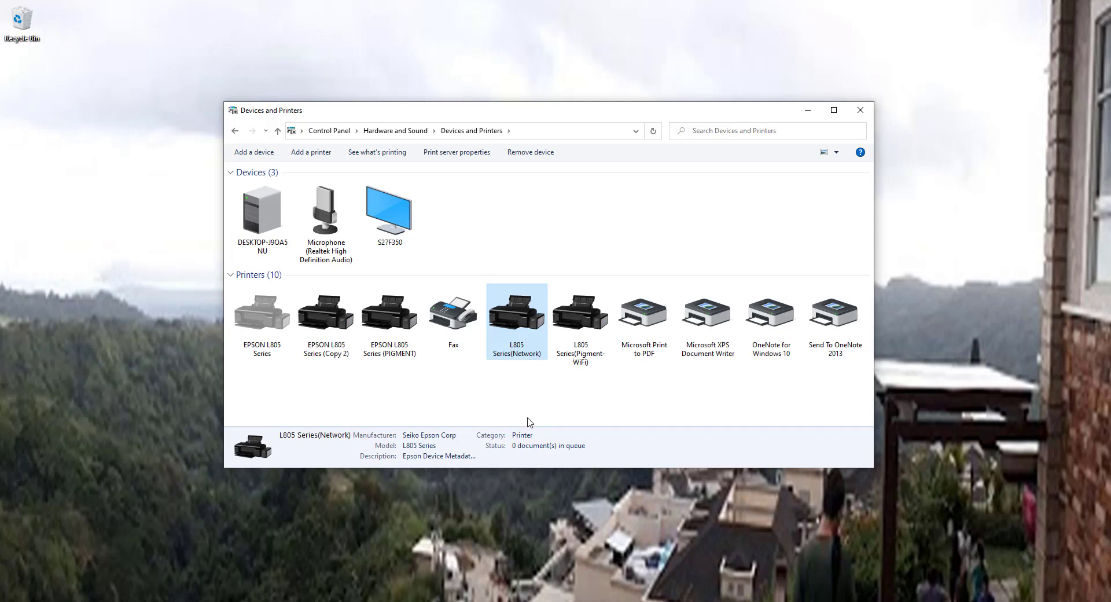
left_click(860, 111)
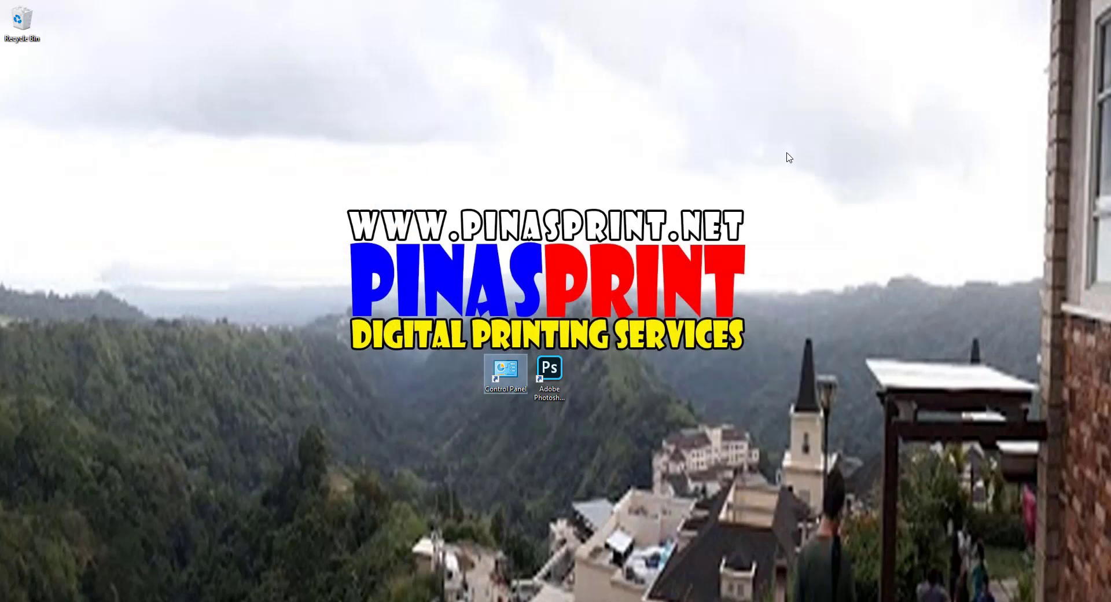
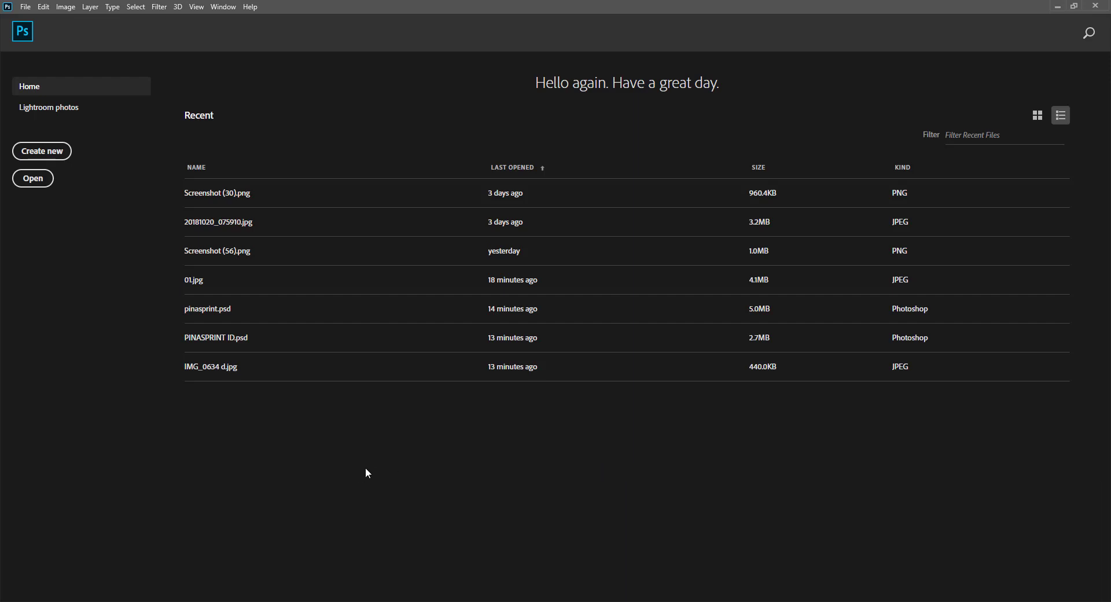
Open the 01 image from the Photoshop Tuts folder
left_click(35, 179)
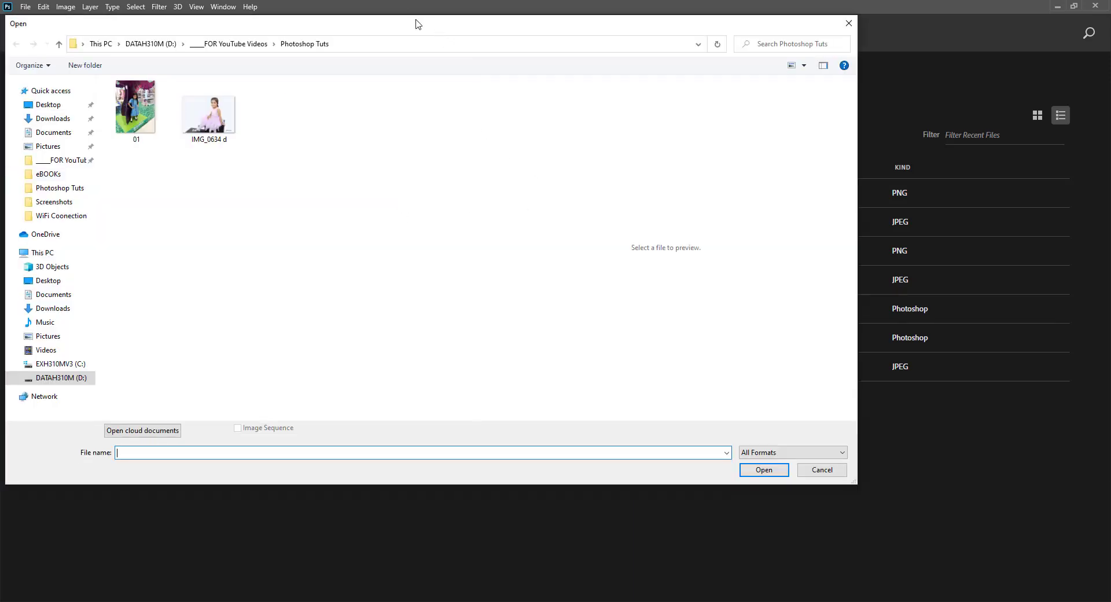
double_click(352, 8)
left_click_drag(363, 9, 479, 56)
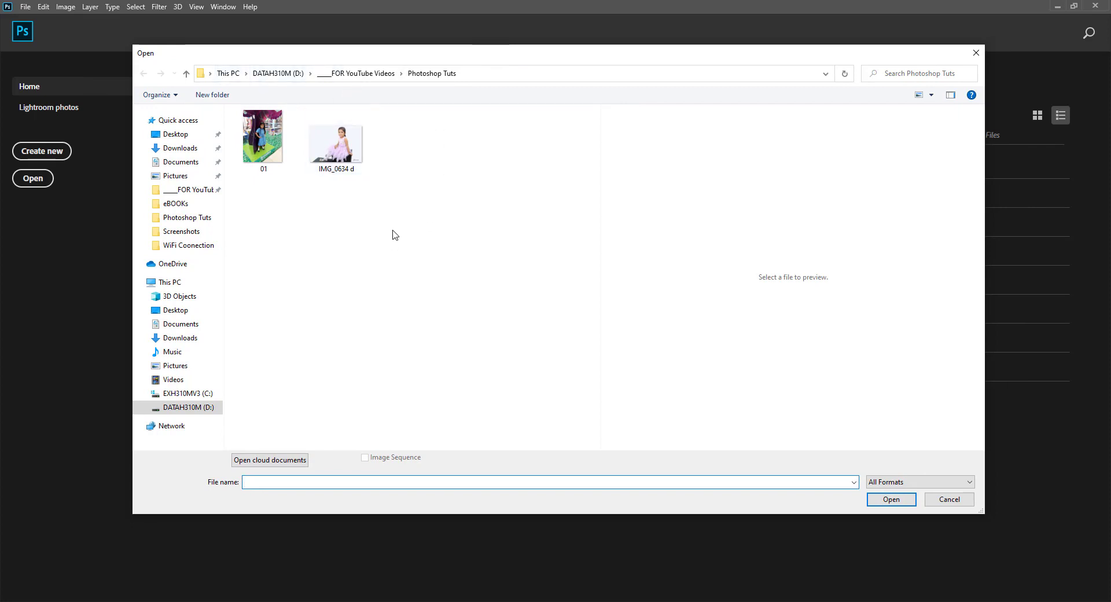
left_click(267, 143)
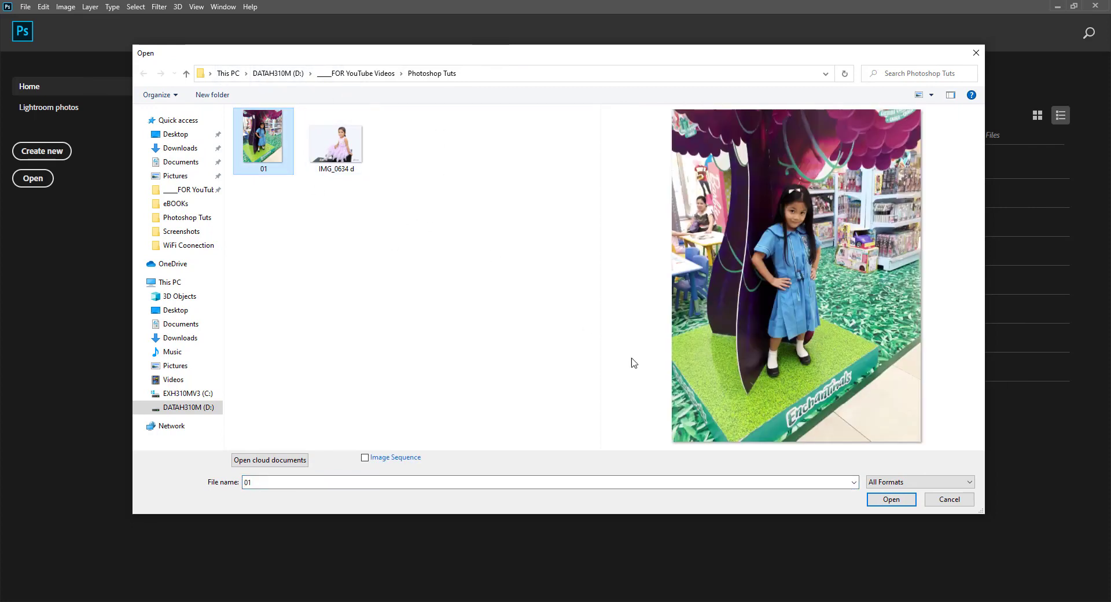
left_click(889, 501)
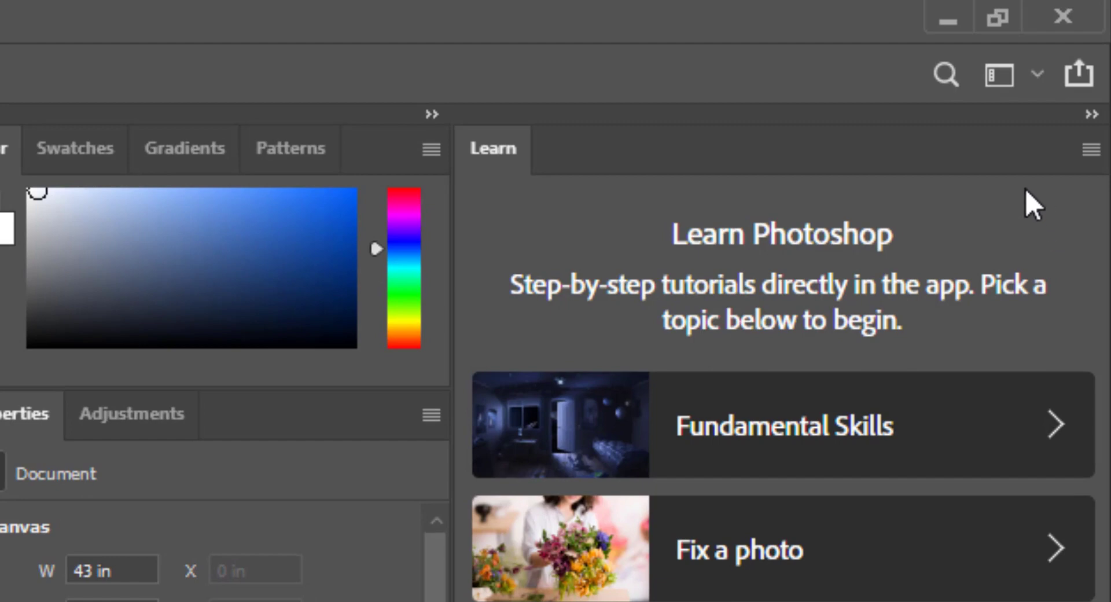
Reset the Essentials workspace and collapse the Learn and Libraries panels down to icons only
left_click(1035, 74)
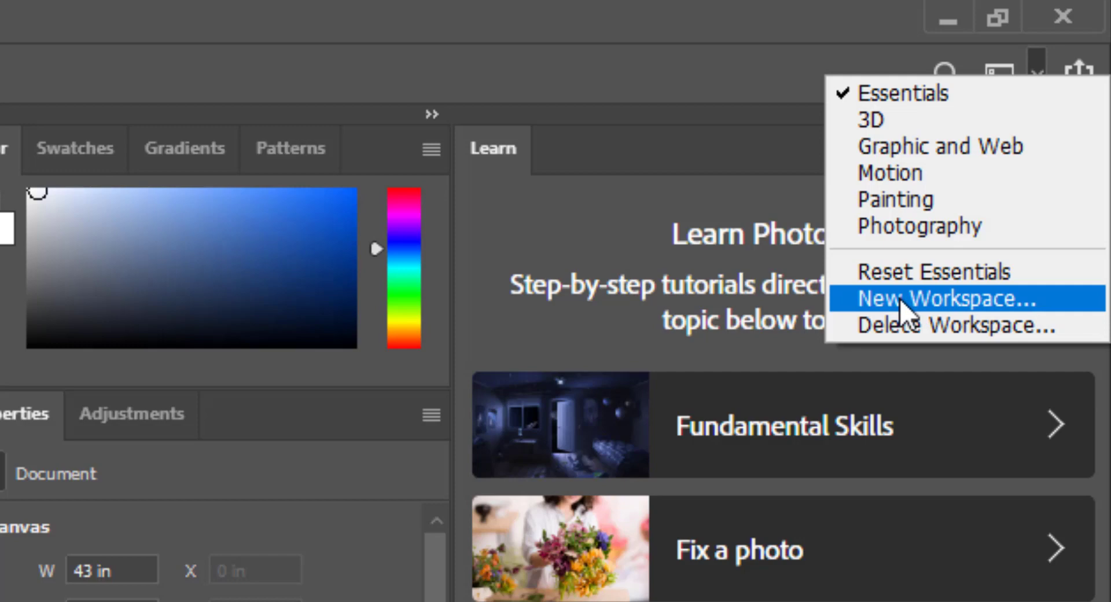
left_click(915, 273)
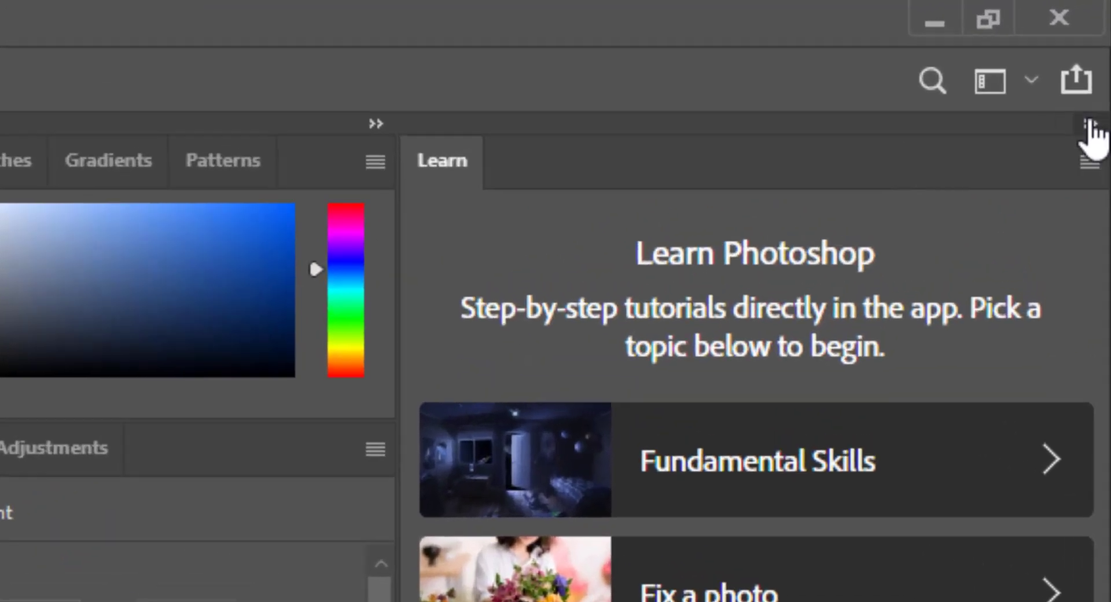
left_click(1104, 37)
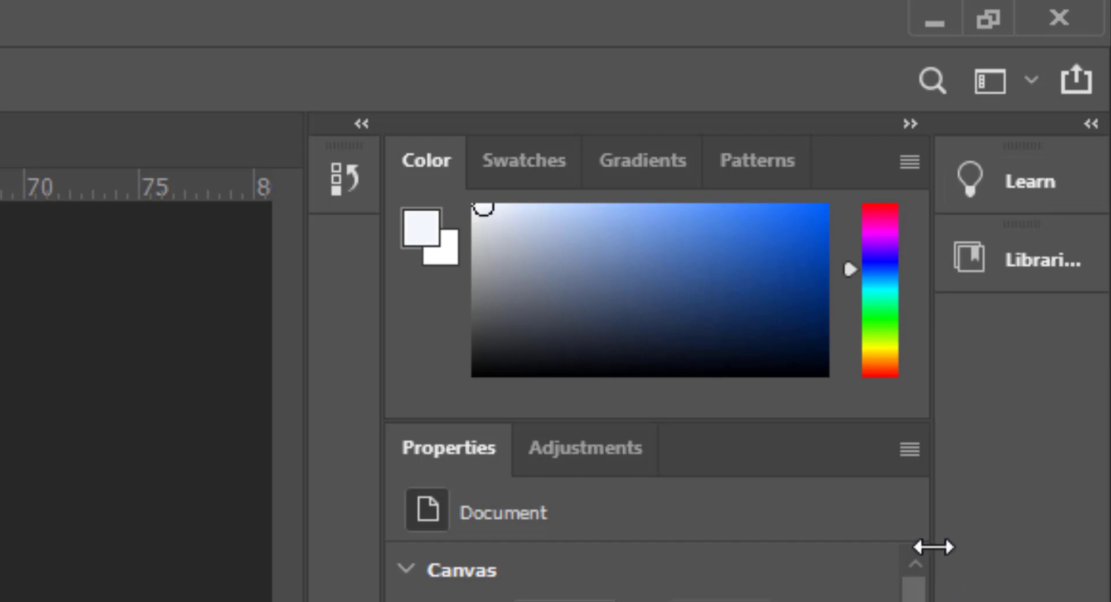
left_click_drag(934, 547, 1025, 533)
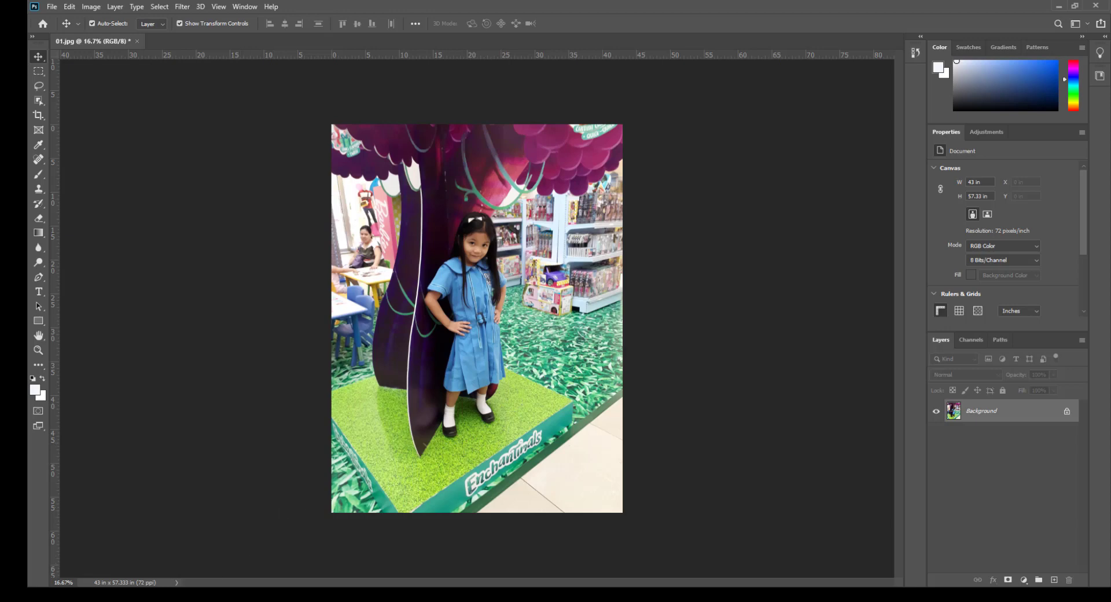
Switch to File Explorer, preview IMG_0634 d from the Photoshop Tuts folder in Photos, and close the preview
key("super+e")
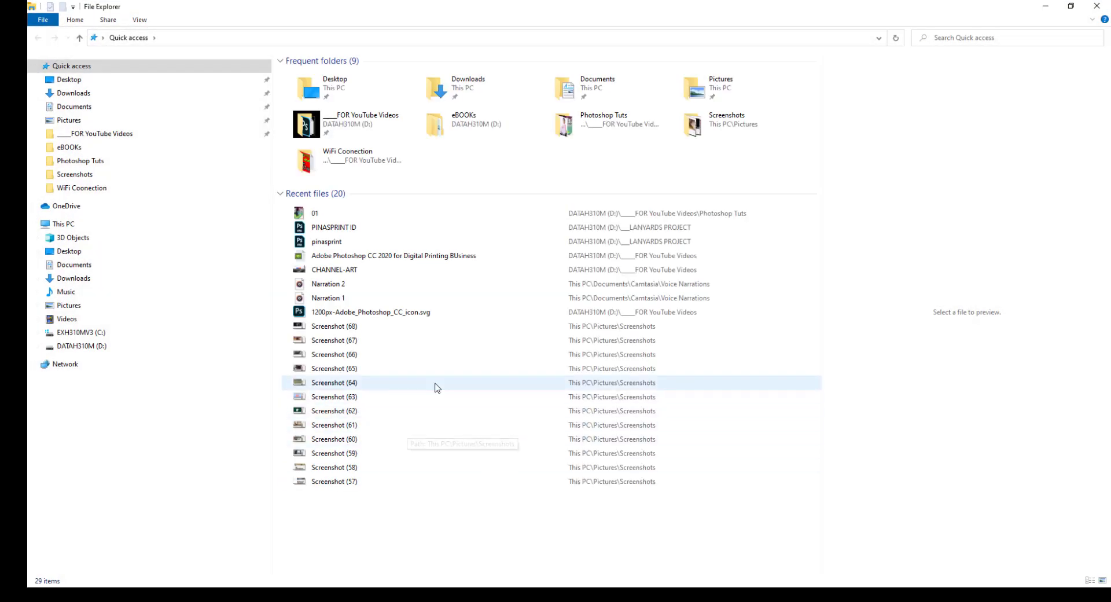
double_click(601, 127)
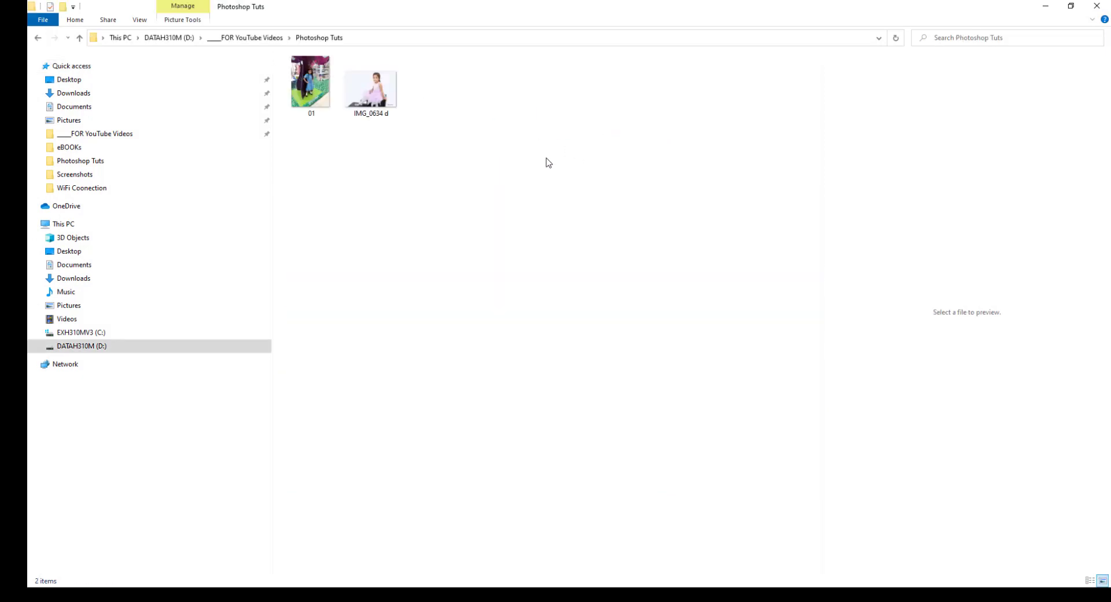
double_click(371, 96)
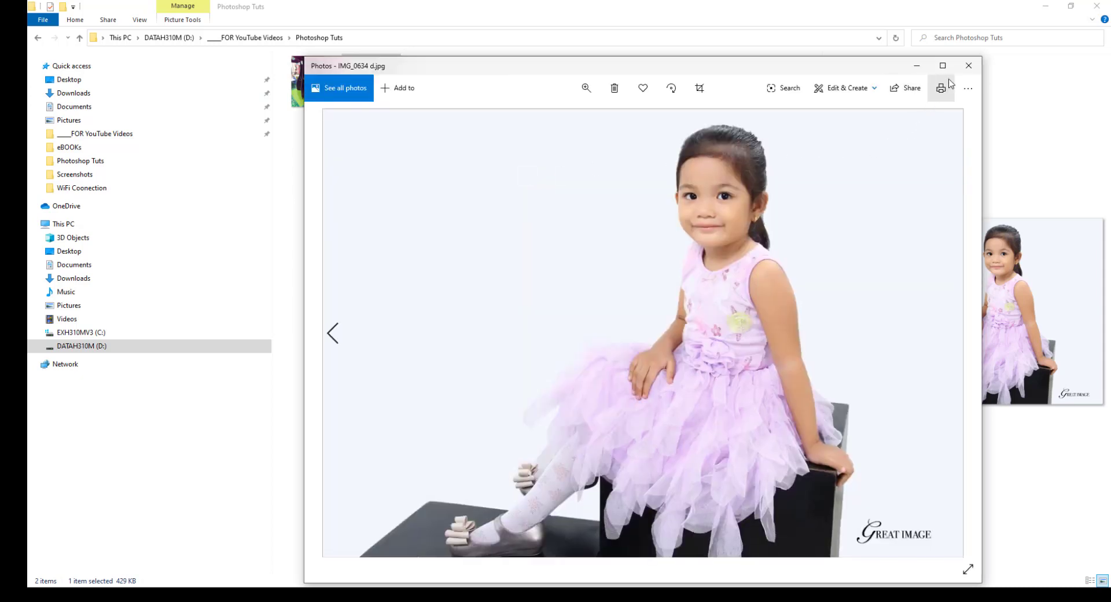
left_click(969, 65)
Open IMG_0634 d from File Explorer with Adobe Photoshop 2020, and close its document again
right_click(363, 102)
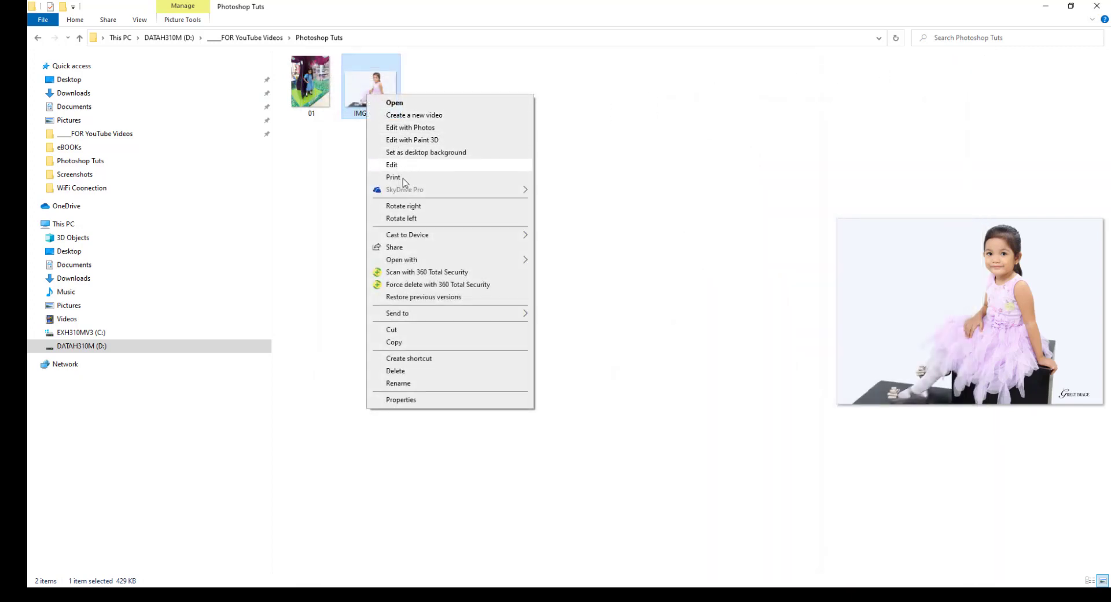
mouse_move(517, 263)
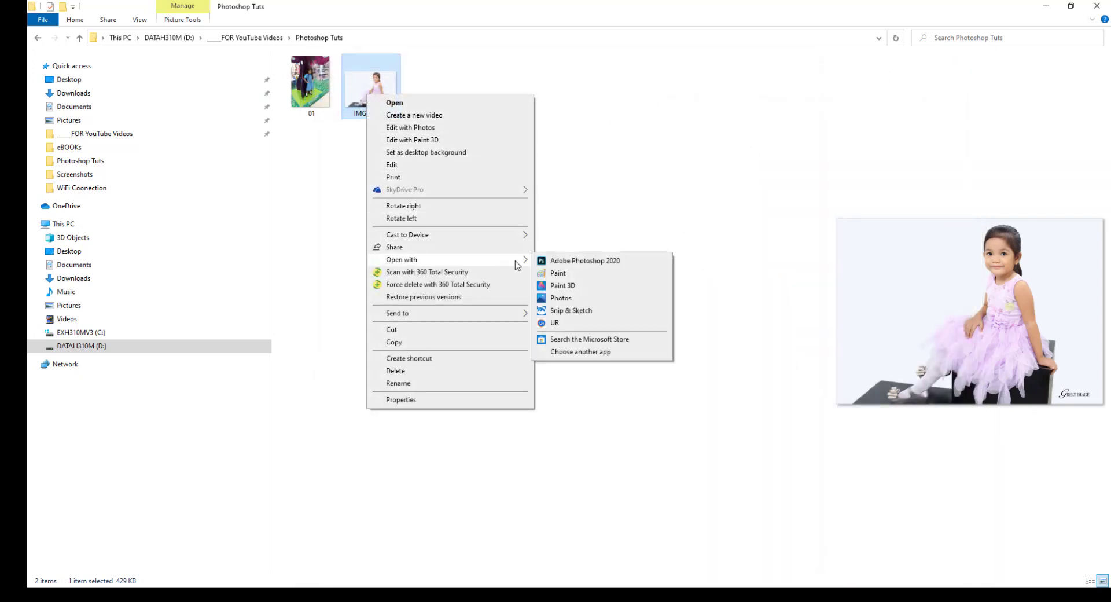
left_click(582, 262)
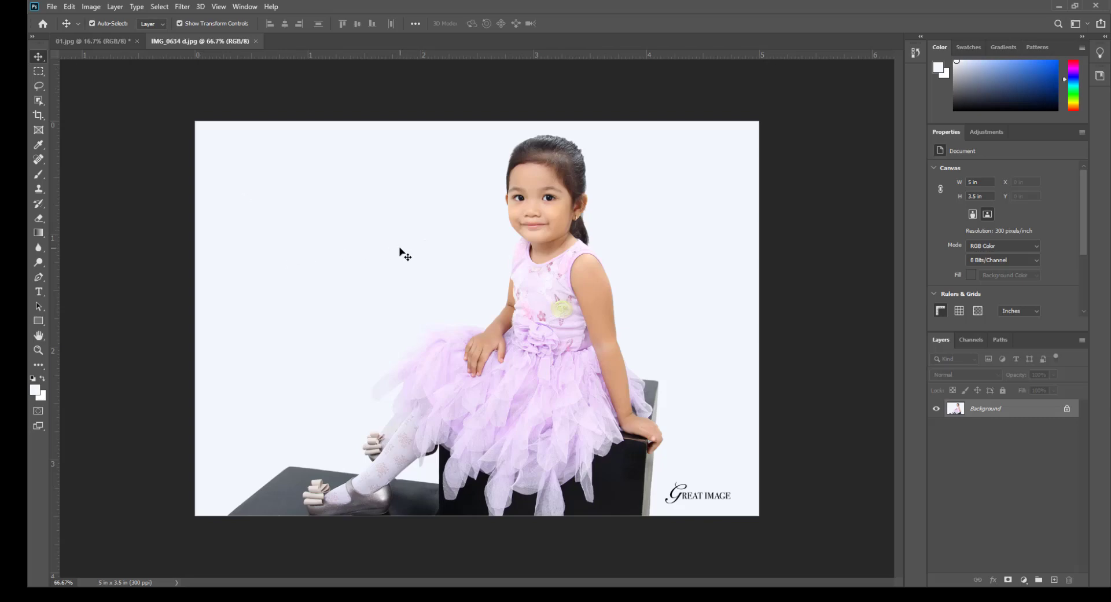
left_click(256, 41)
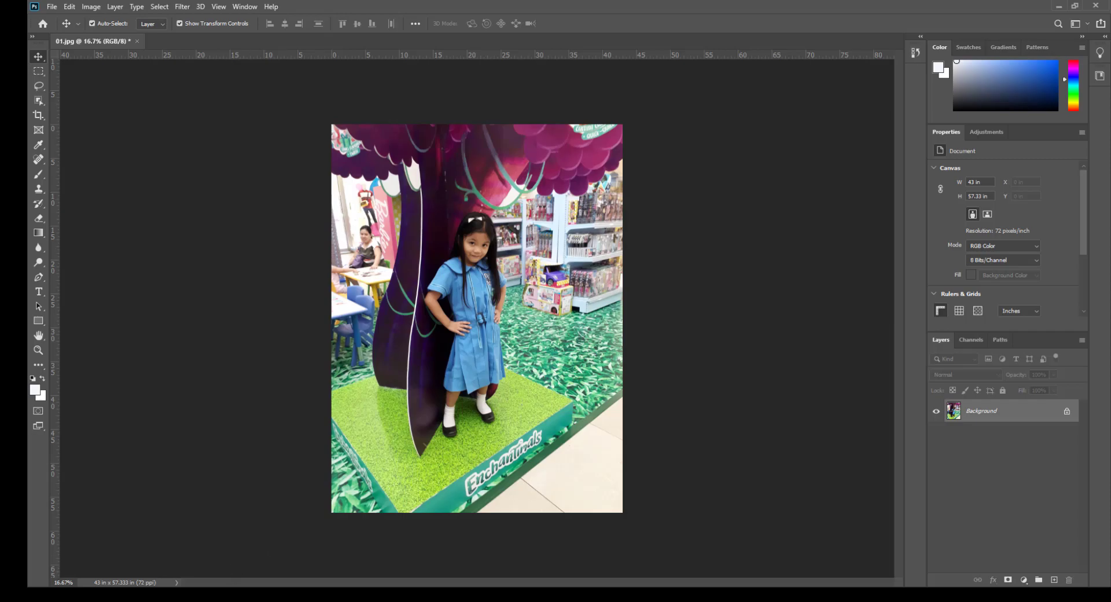
Try placing IMG_0634 d from File Explorer onto the 01.jpg canvas as a layer, and cancel the placement
key("alt+Tab")
left_click_drag(377, 96, 491, 408)
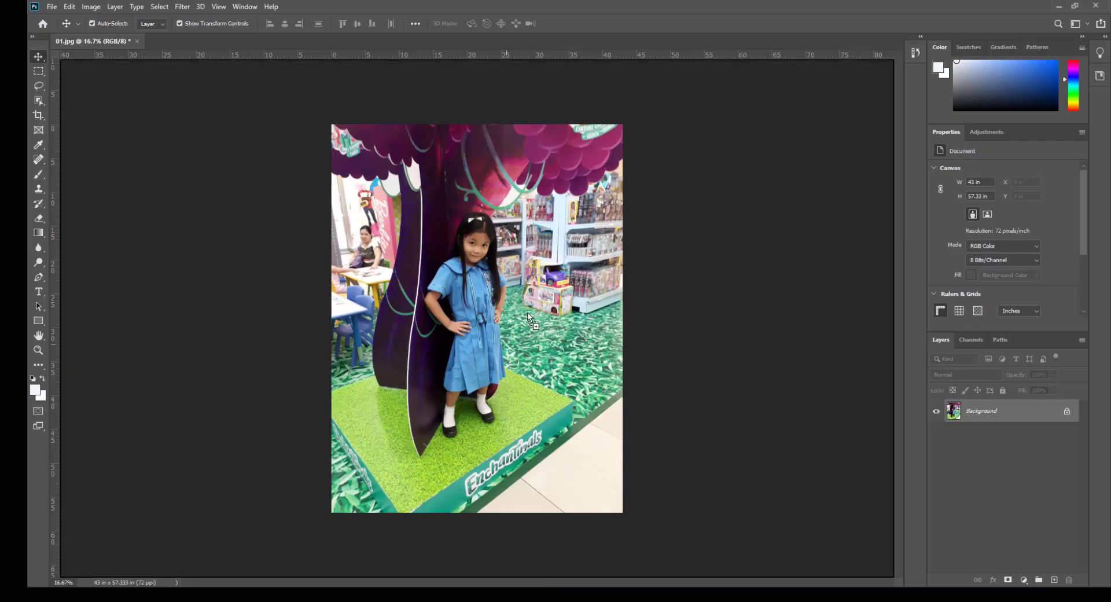
left_click_drag(528, 318, 460, 286)
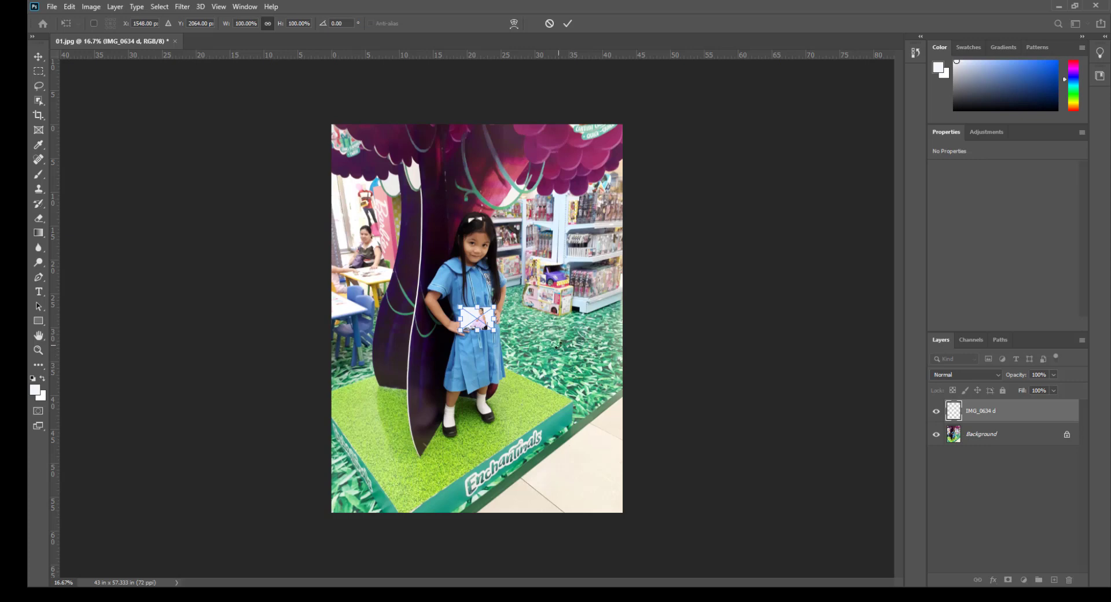
key("Escape")
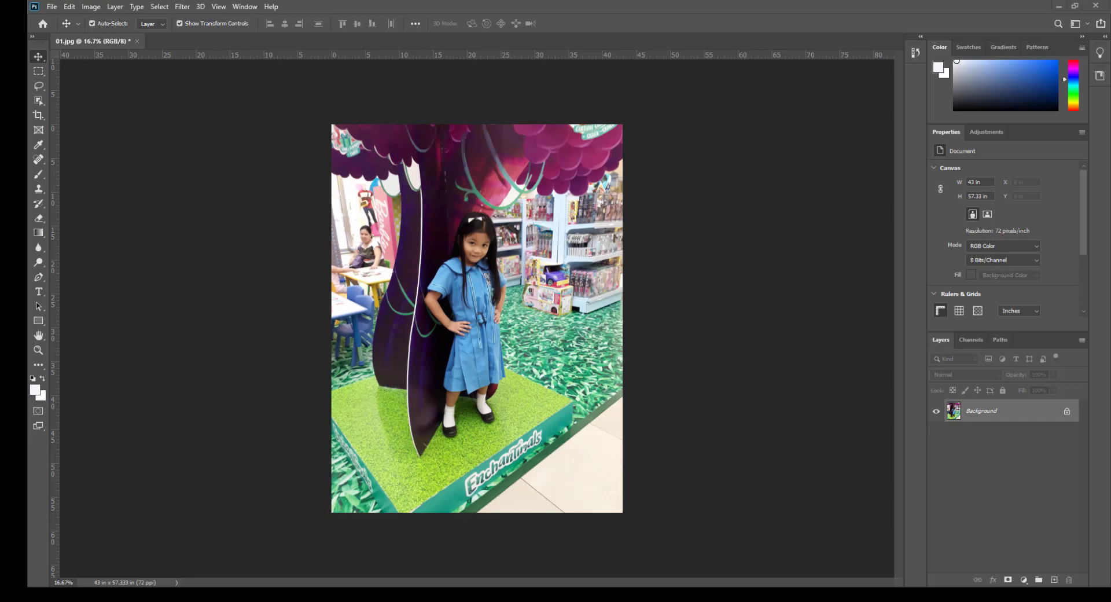
Bring IMG_0634 d in from File Explorer as a separate document beside 01.jpg
key("alt+Tab")
left_click_drag(371, 87, 213, 82)
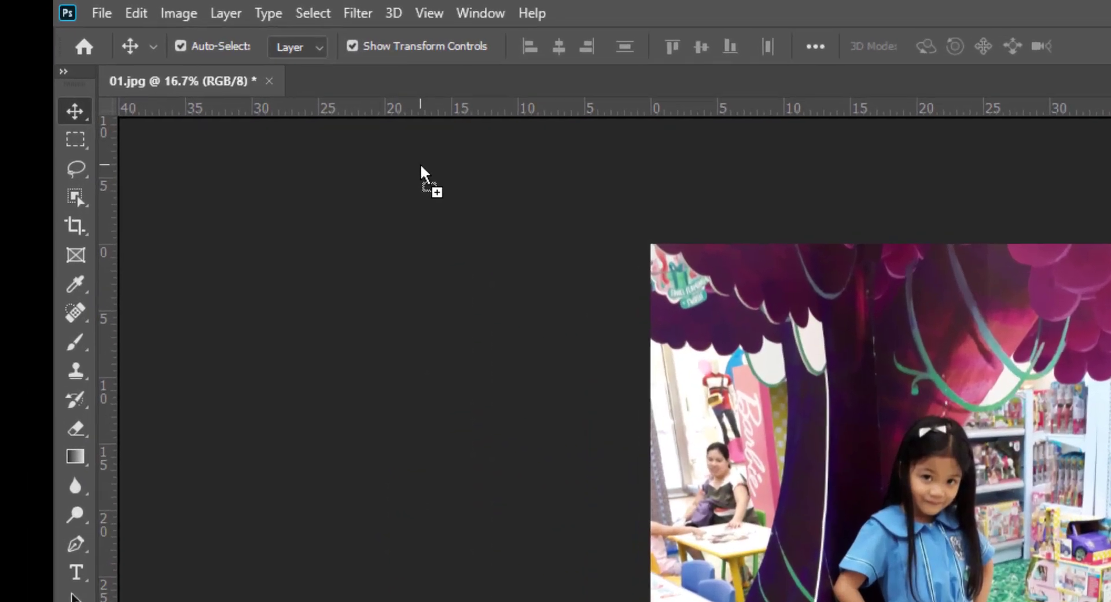
left_click_drag(420, 164, 391, 98)
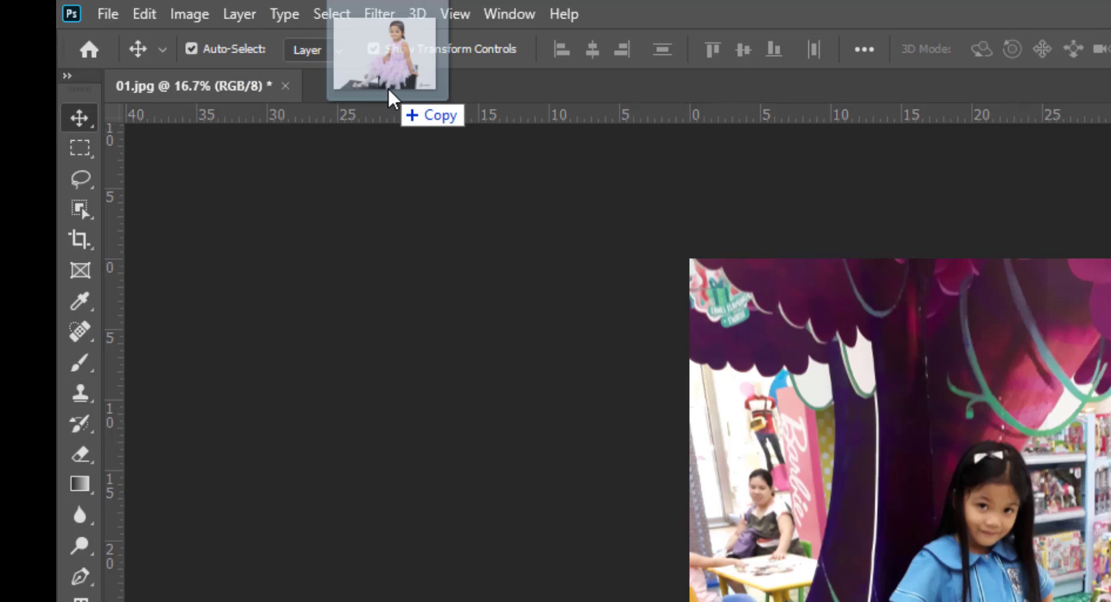
left_click_drag(390, 97, 390, 99)
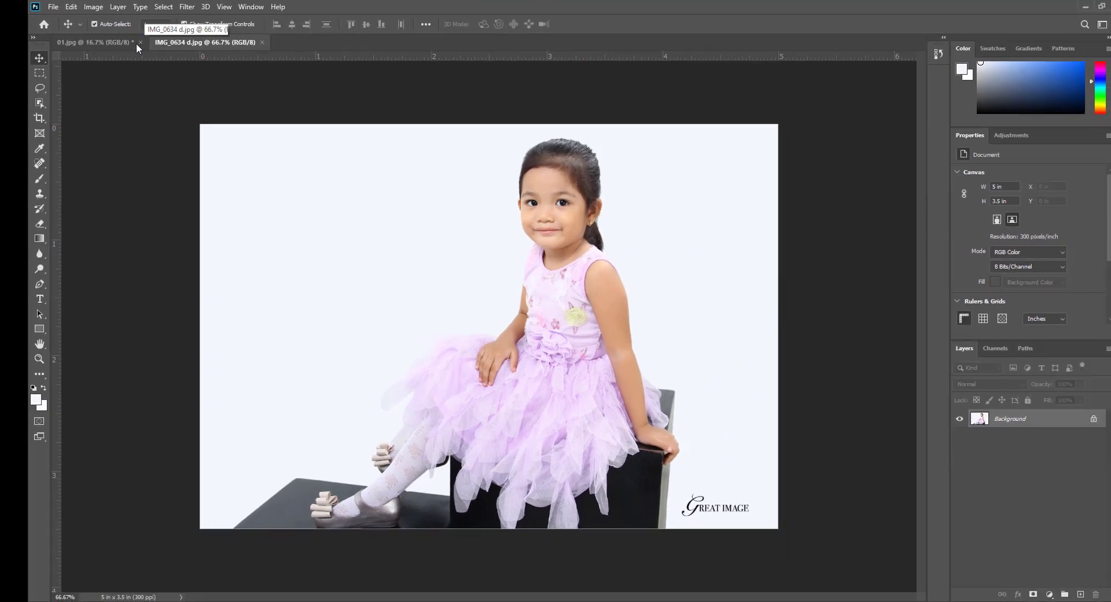
Switch to the 01.jpg document to view it, and return to IMG_0634 d.jpg
left_click(131, 43)
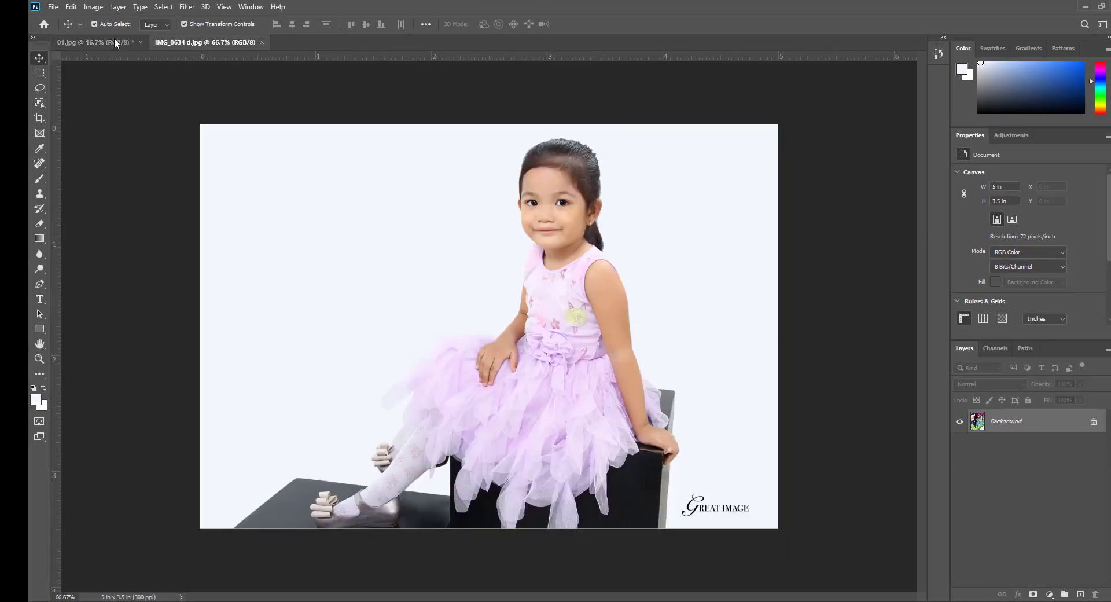
left_click(114, 42)
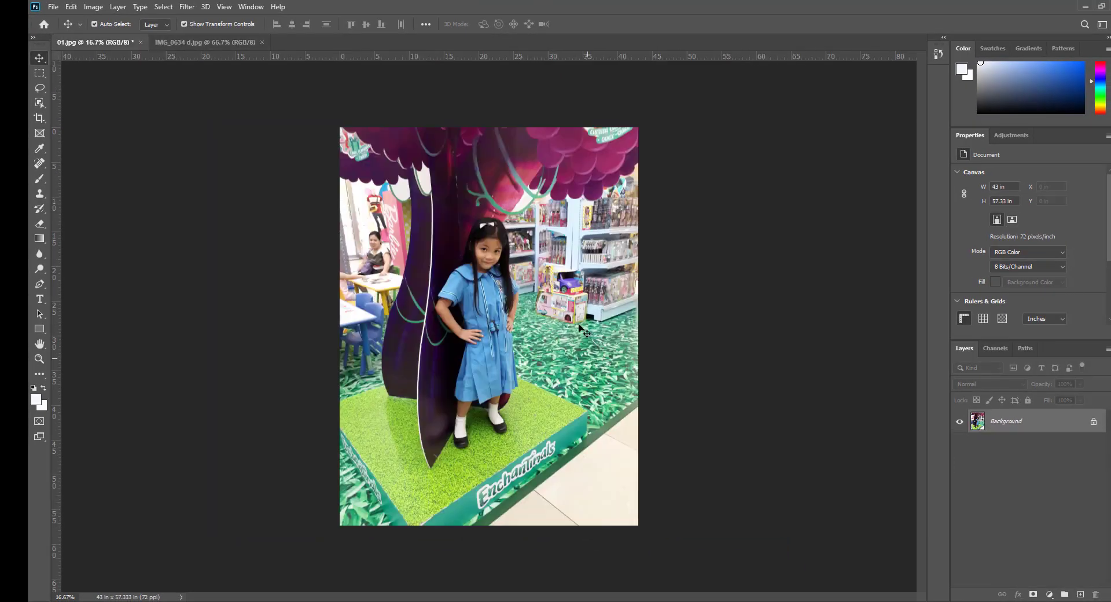
left_click(206, 42)
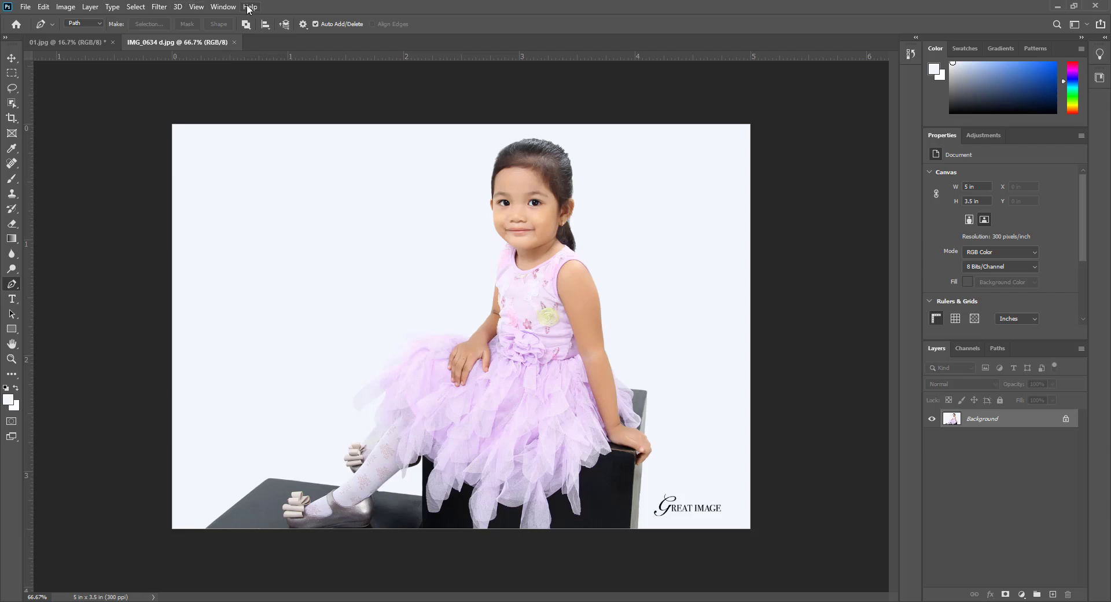
Review the available file commands and the Home screen, and return to the IMG_0634 d.jpg document
left_click(26, 7)
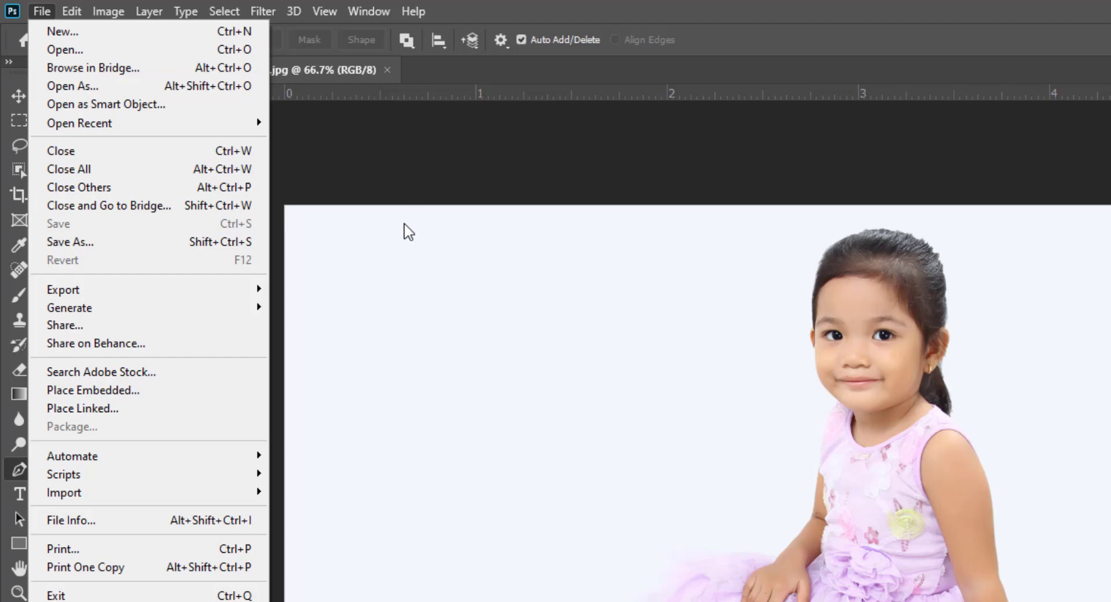
left_click(318, 185)
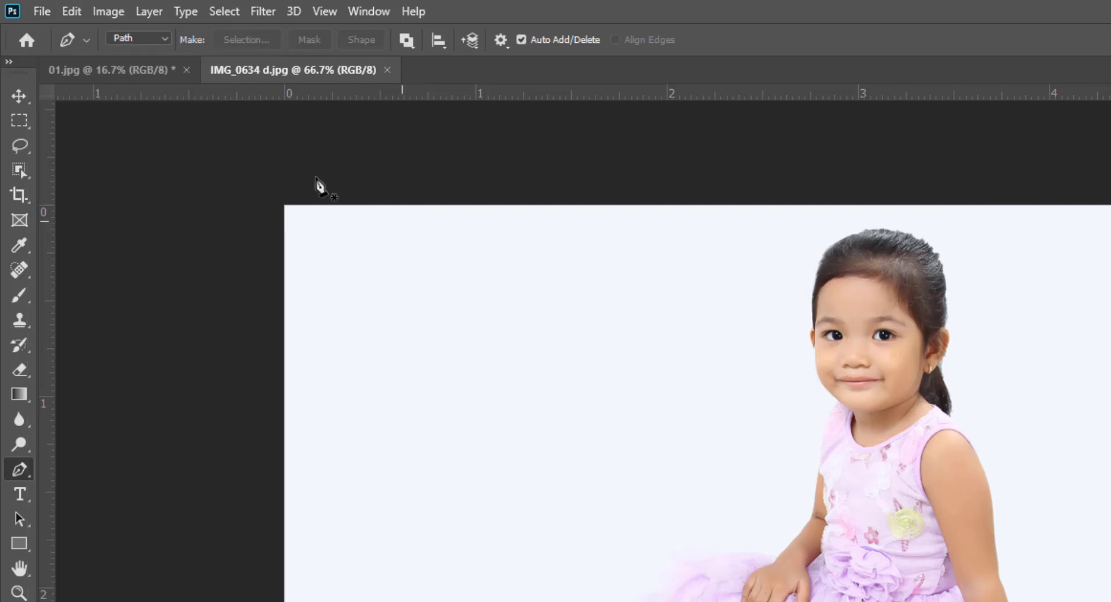
left_click(27, 40)
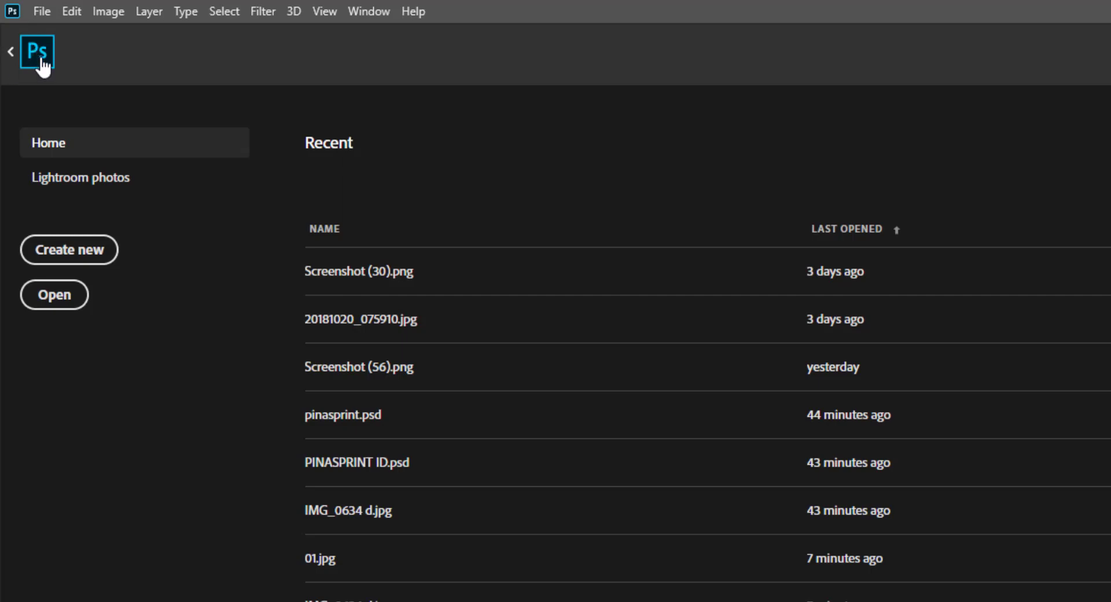
left_click(38, 51)
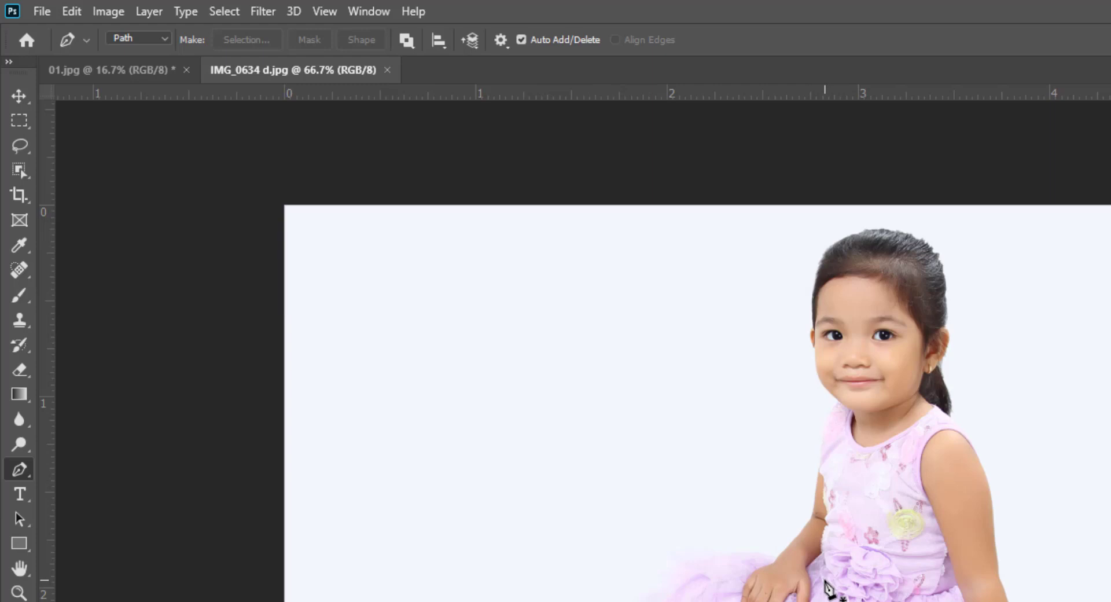
Compare the options of the Move tool and the Rectangular Marquee tool, ending with the Move tool active
key("v")
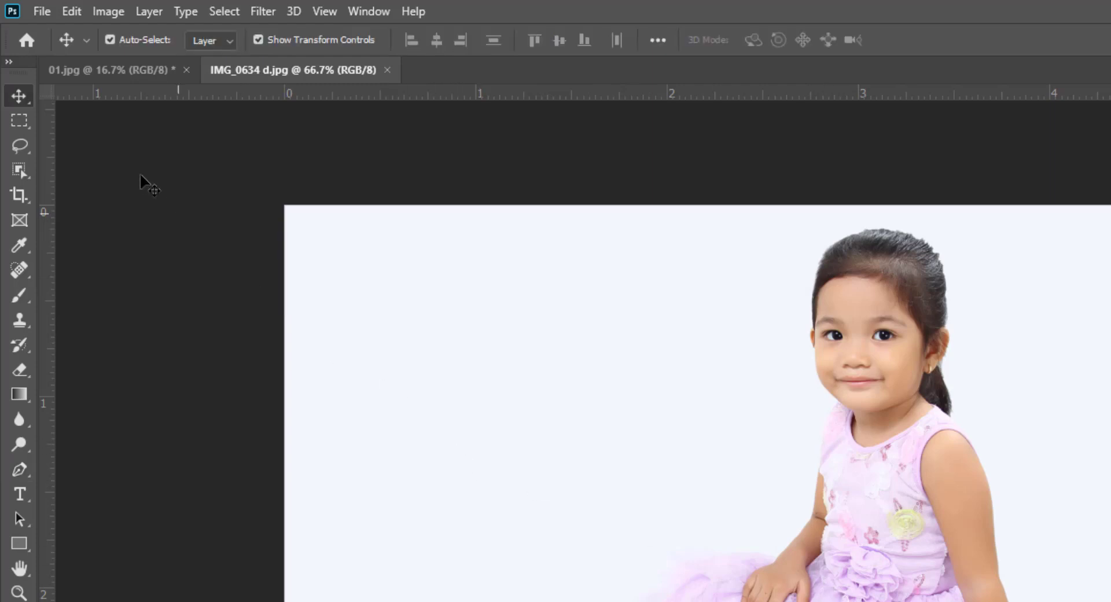
left_click(22, 120)
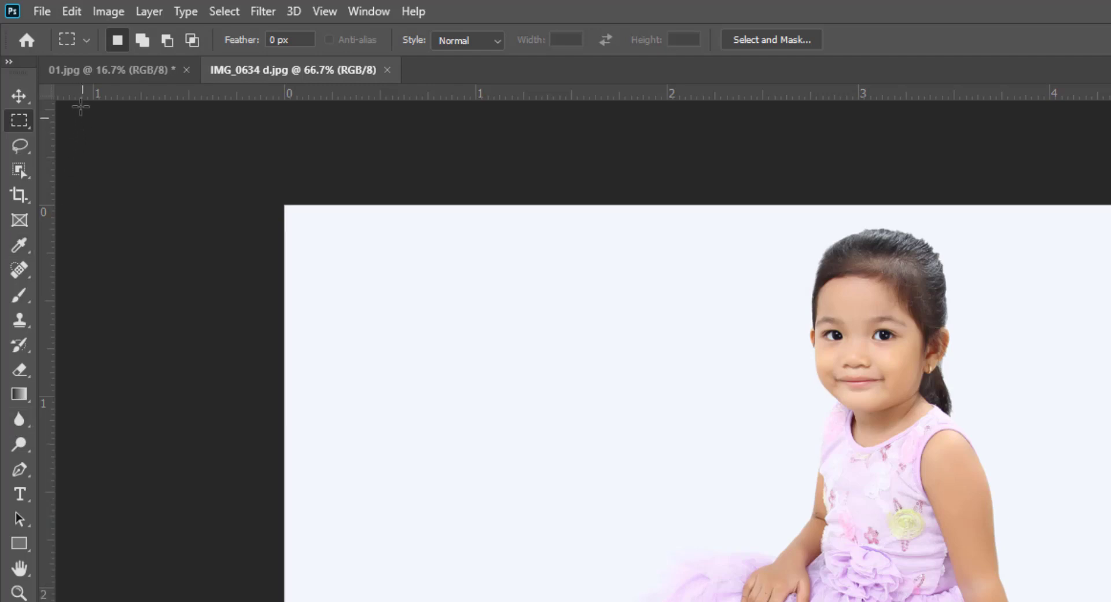
left_click(20, 96)
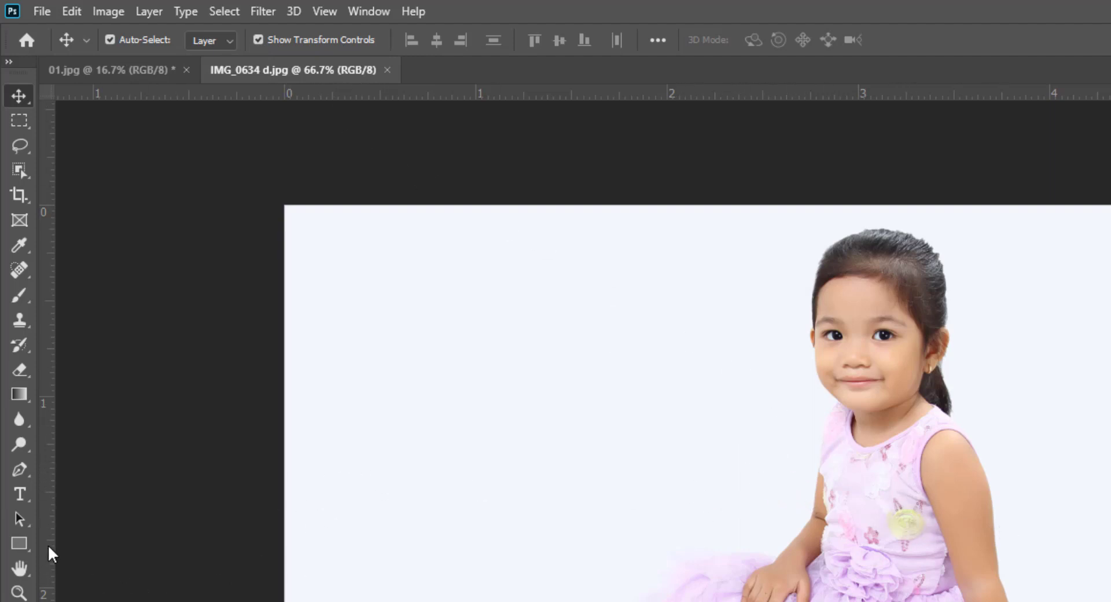
Draw a rectangle shape about 551 by 344 px over the background and part of the girl in IMG_0634 d.jpg
left_click(23, 543)
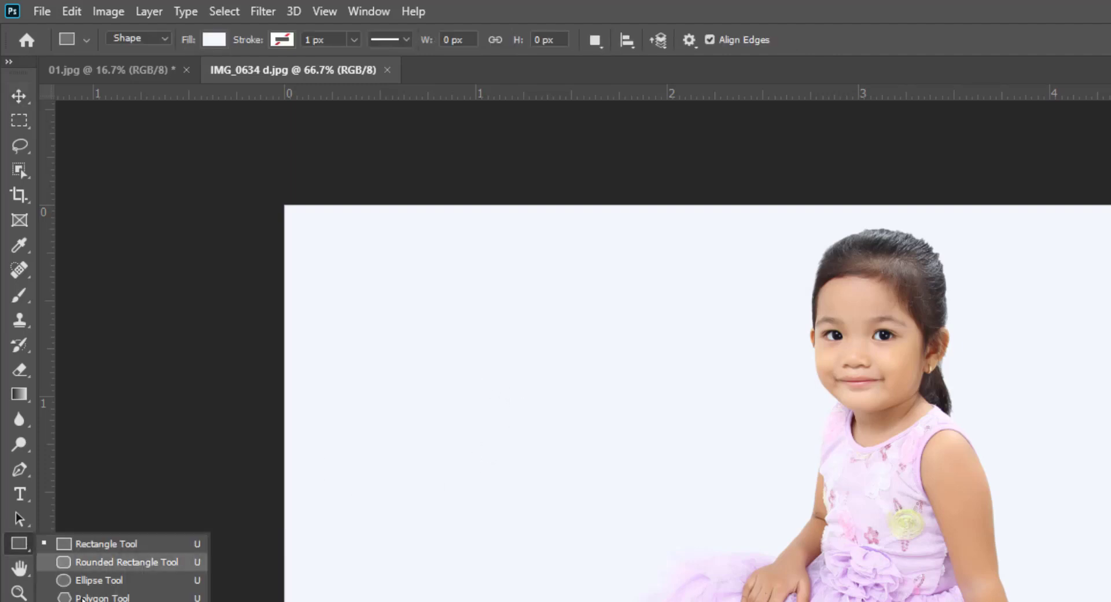
left_click(119, 543)
left_click_drag(481, 362, 832, 580)
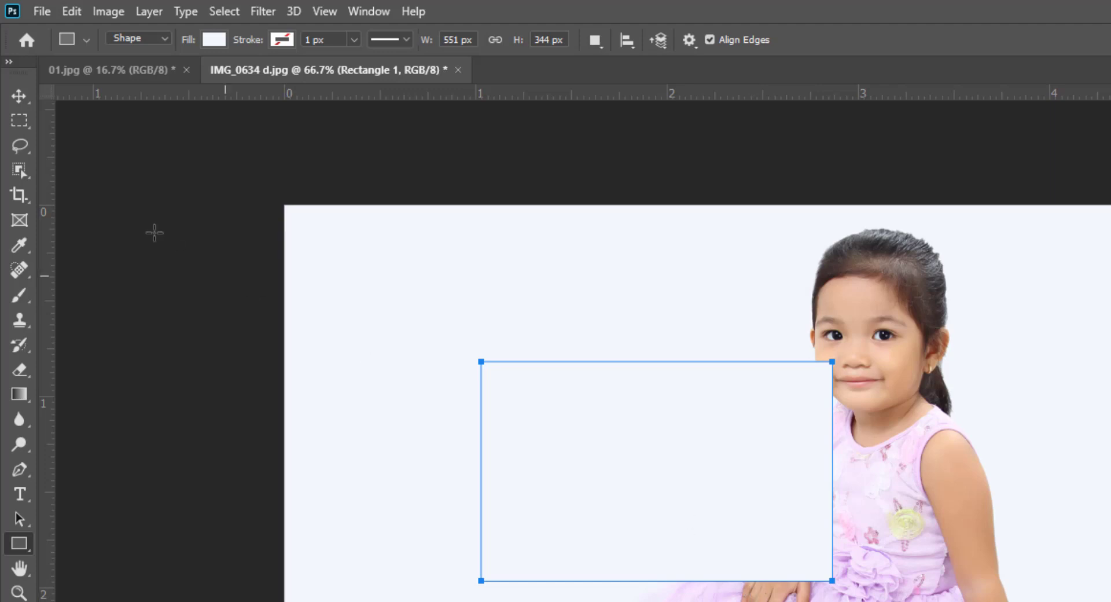
Move the rectangle into the empty background beside the girl's head and turn off Show Transform Controls
left_click(20, 96)
left_click_drag(675, 436, 557, 364)
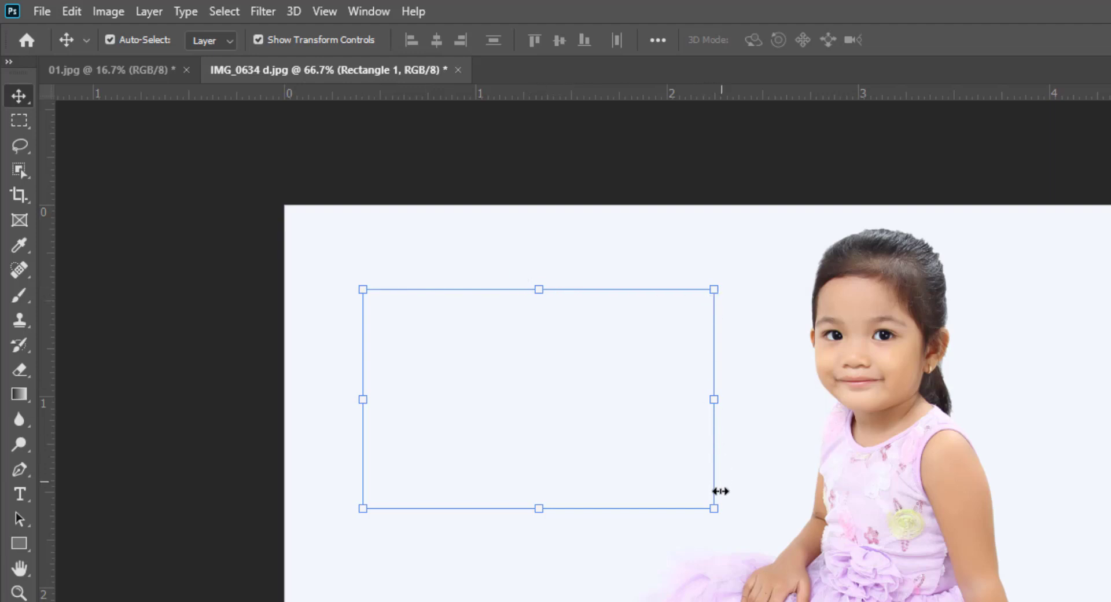
left_click(258, 41)
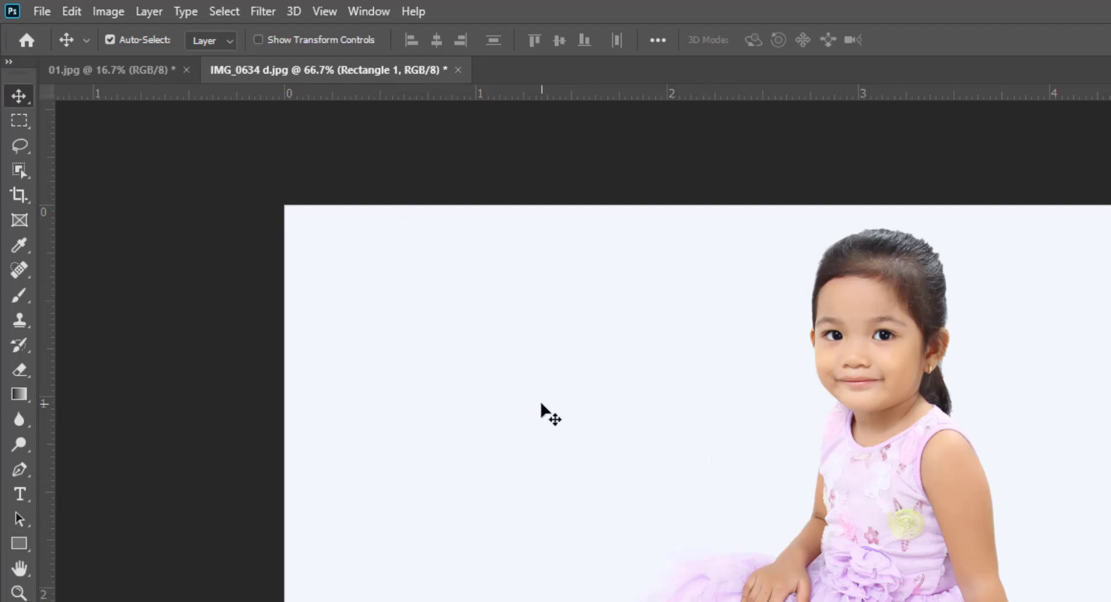
Move the rectangle over the girl's dress, and enter and leave Free Transform to display its transform handles
left_click_drag(520, 406, 843, 523)
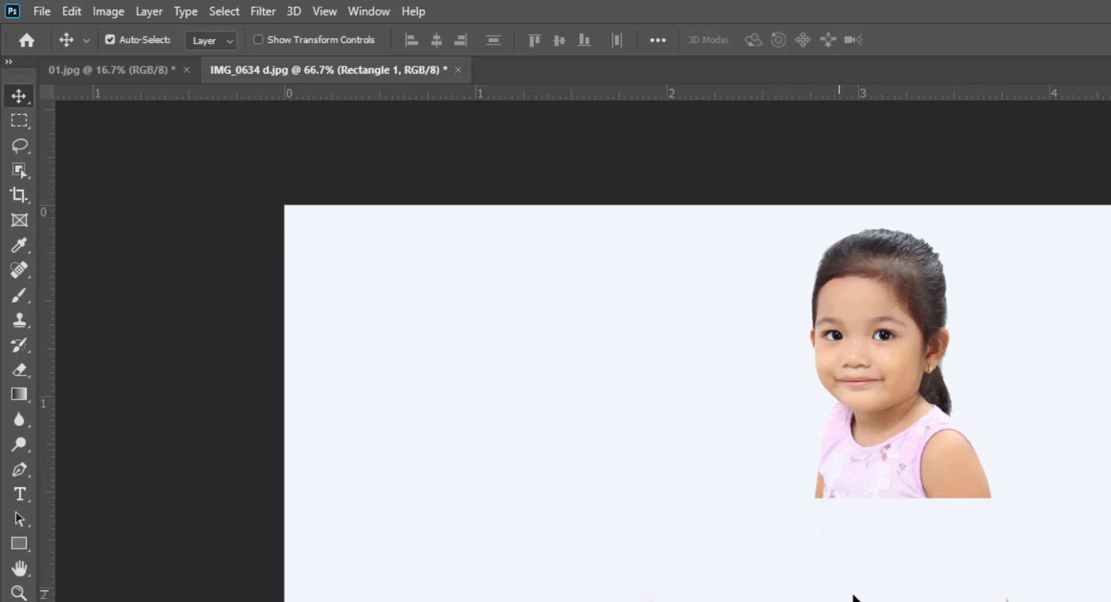
left_click_drag(858, 600, 854, 550)
key("ctrl")
key("ctrl+t")
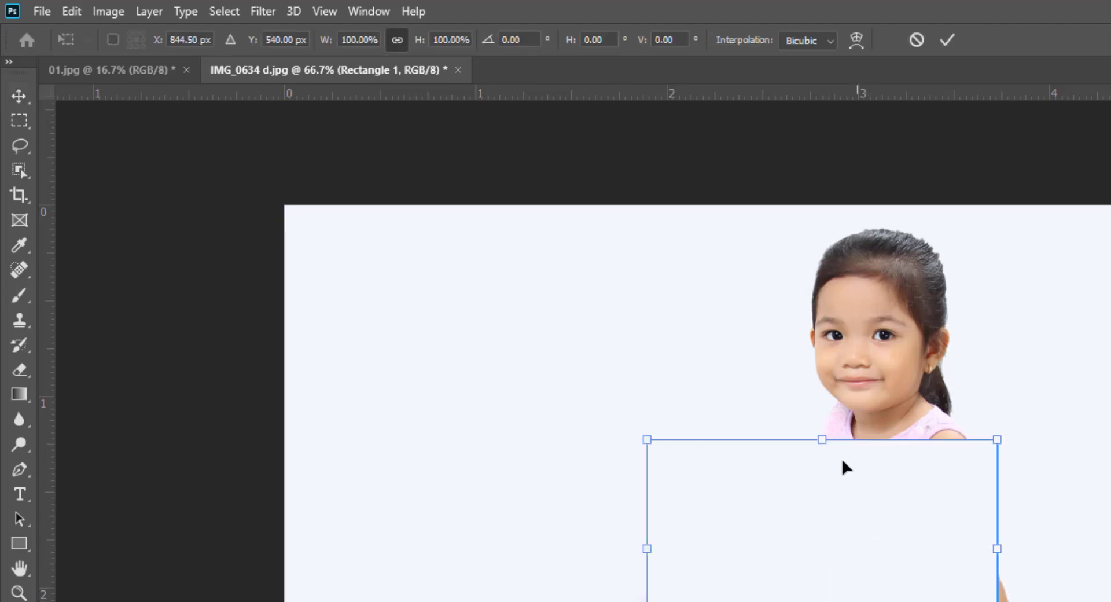
key("Return")
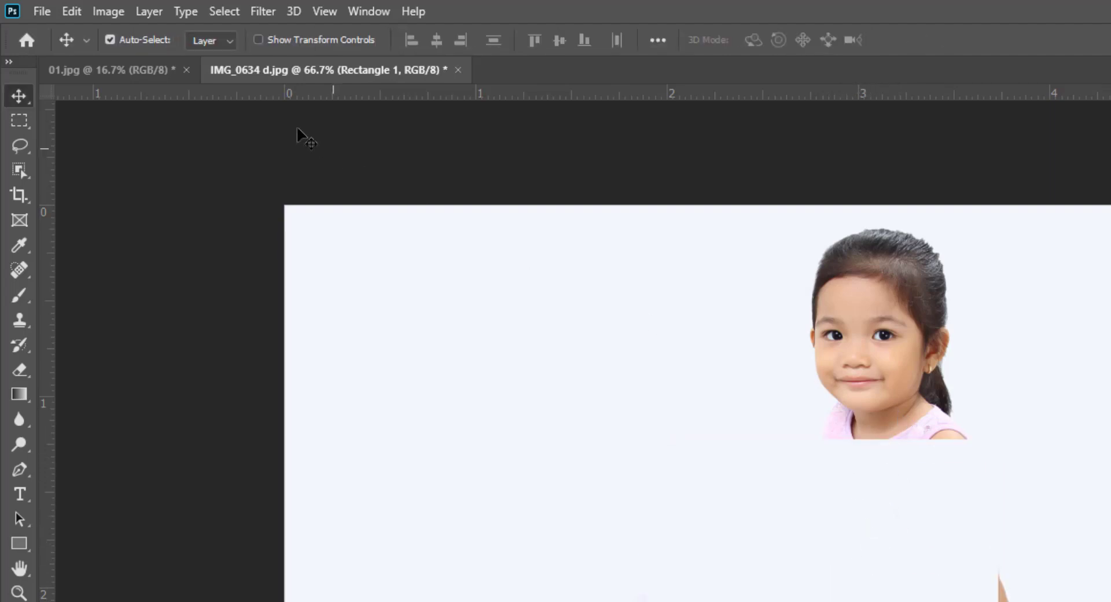
Turn on Show Transform Controls and enlarge the rectangle proportionally to about 188%, covering the girl from the nose down
left_click(258, 40)
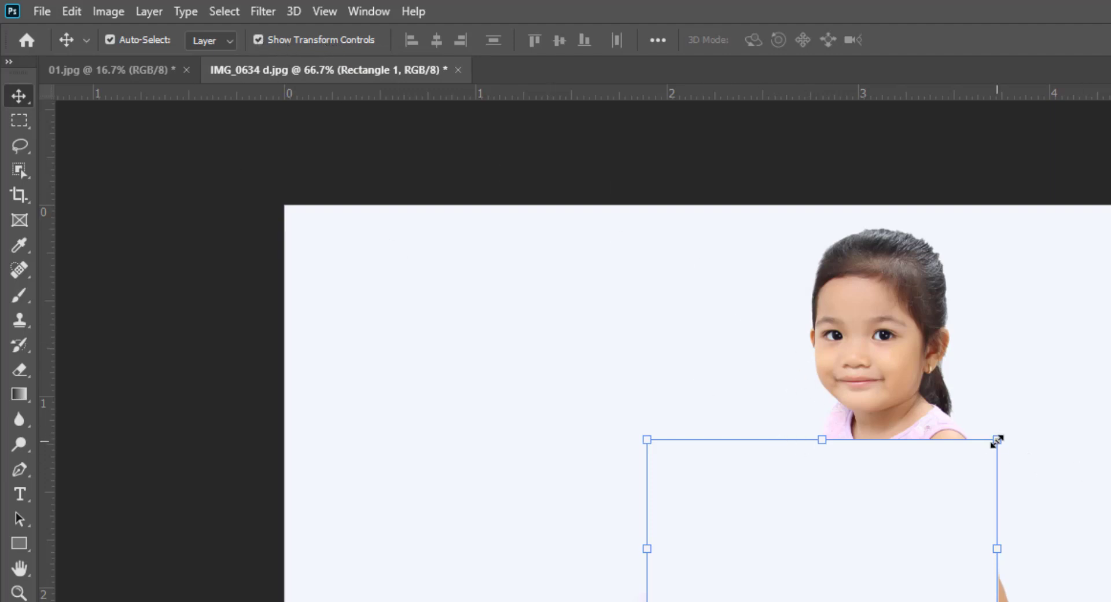
left_click_drag(999, 441, 1074, 393)
left_click_drag(1073, 526, 1110, 524)
left_click_drag(587, 563, 525, 566)
left_click_drag(926, 591, 827, 596)
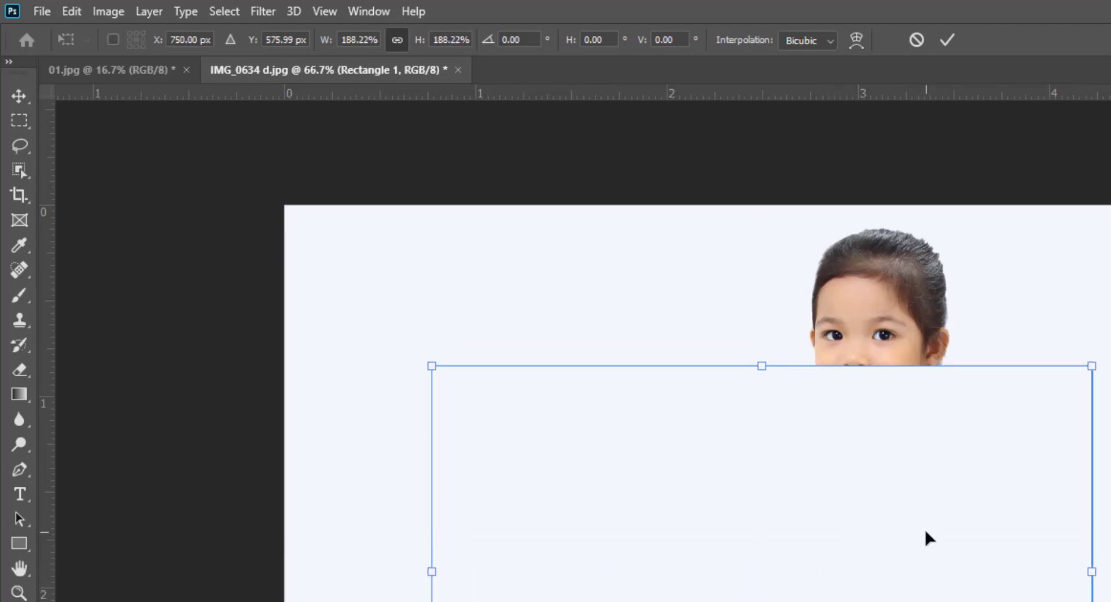
key("Return")
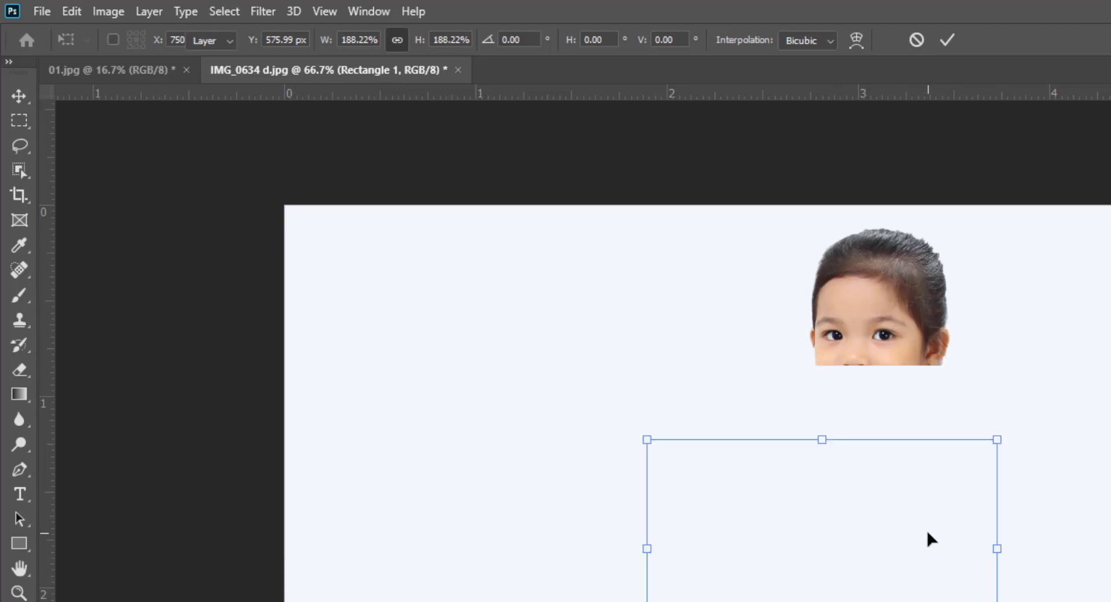
Delete the rectangle from IMG_0634 d.jpg and switch to the Rectangular Marquee tool
key("Delete")
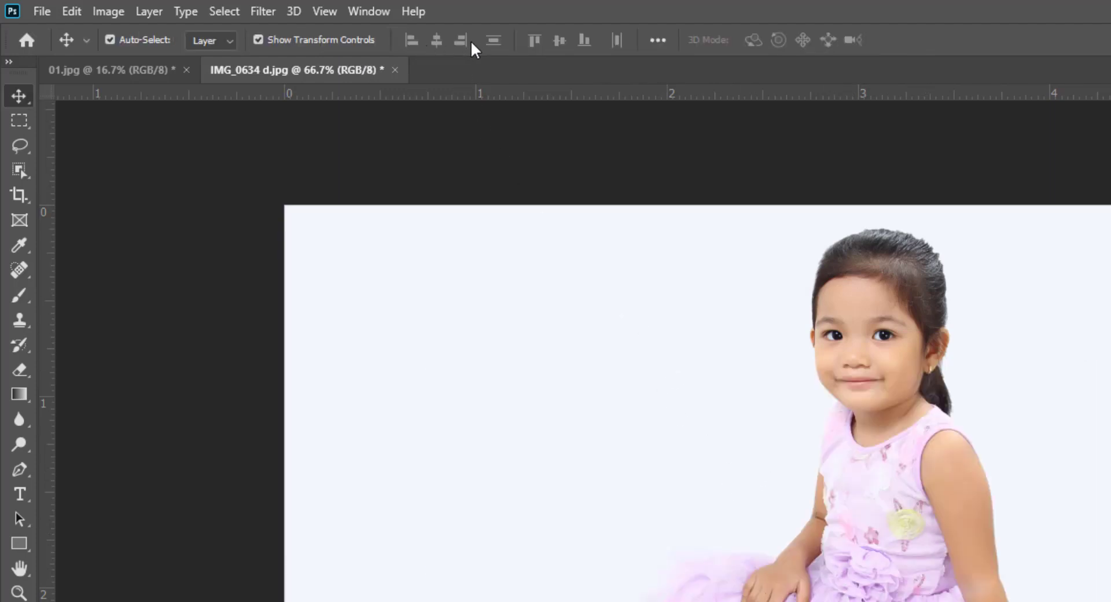
left_click(20, 121)
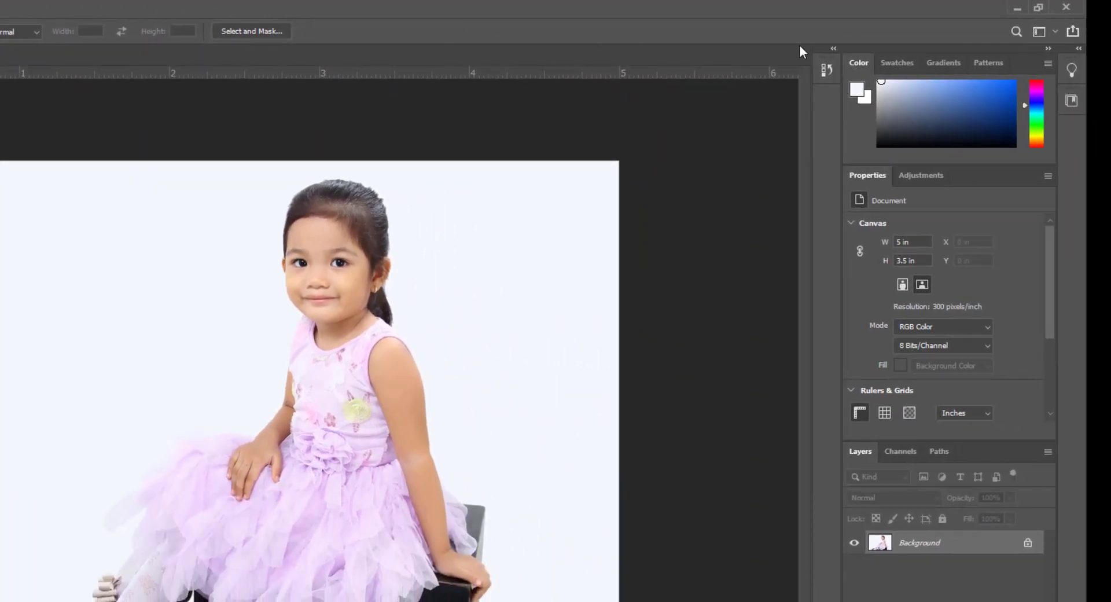
Search Photoshop for "Move" to activate the Move Tool, and clear and dismiss the reopened search
left_click(1016, 31)
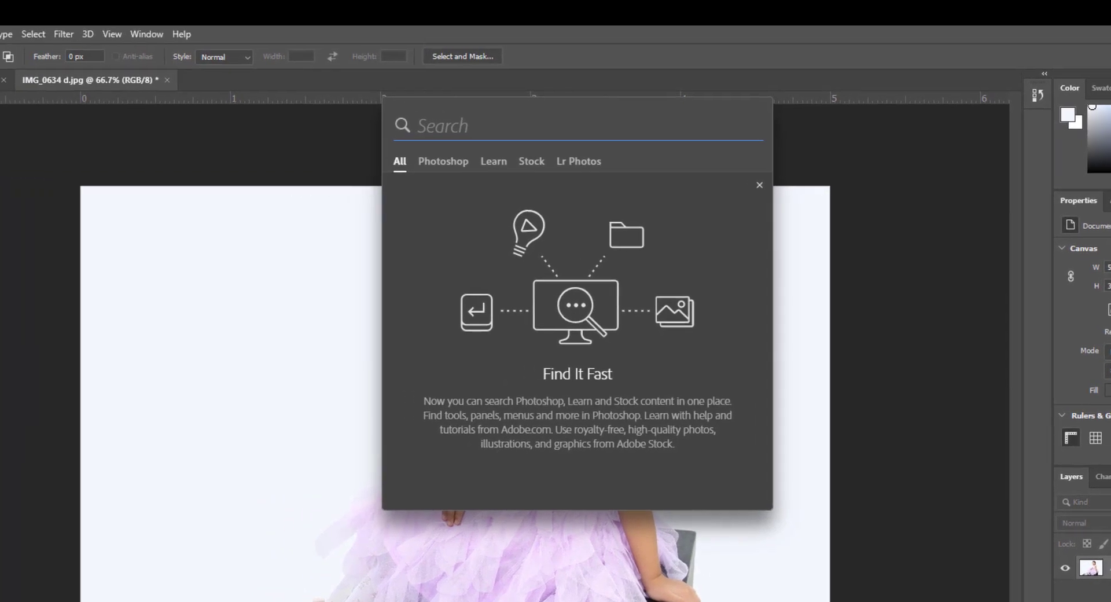
type("Move")
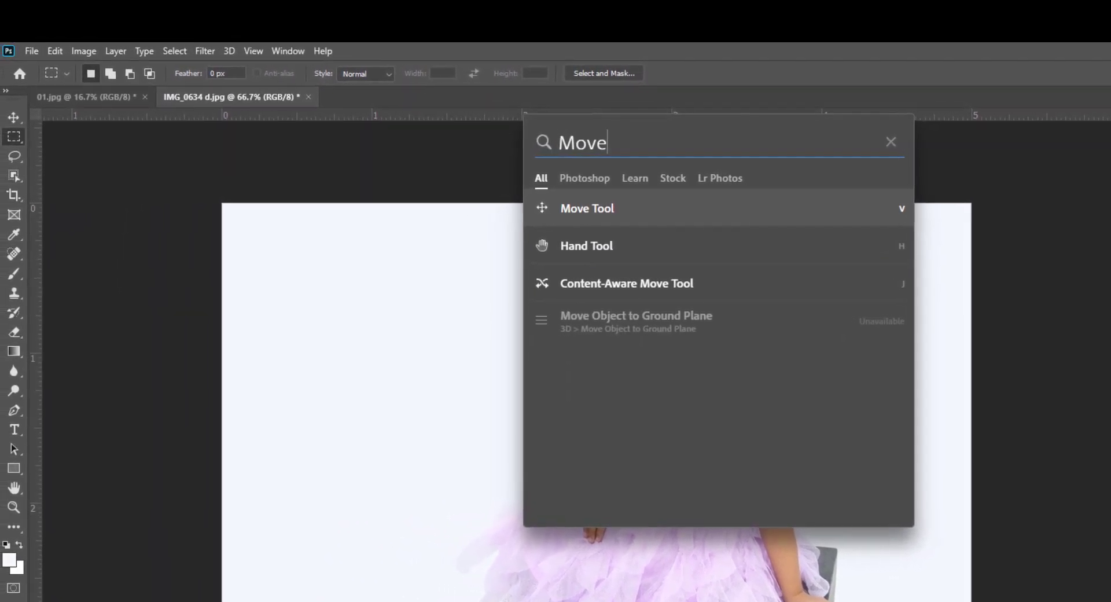
key("Return")
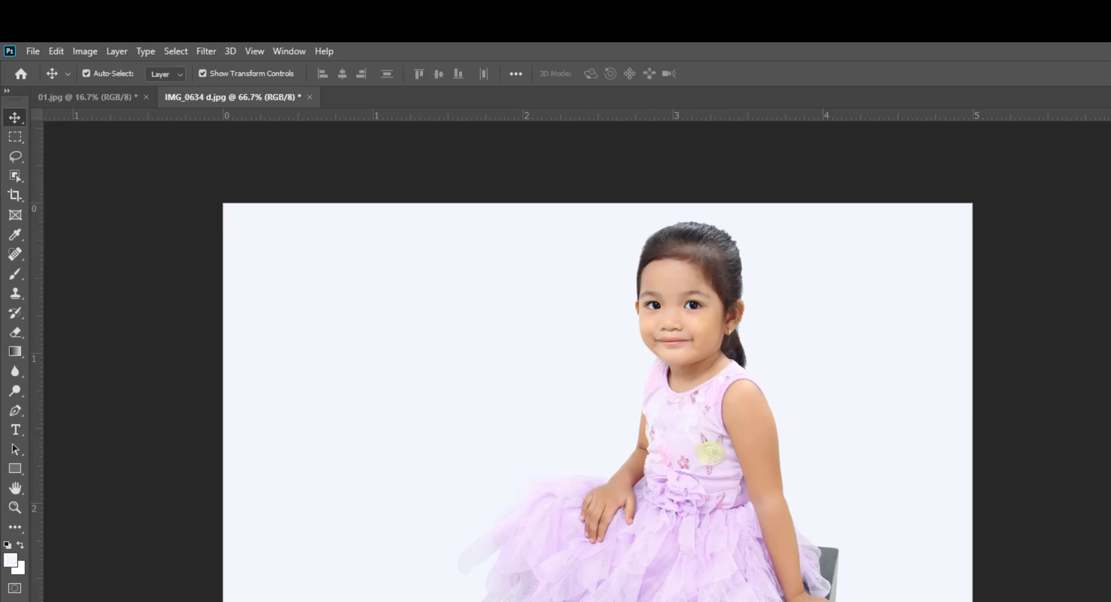
key("ctrl+f")
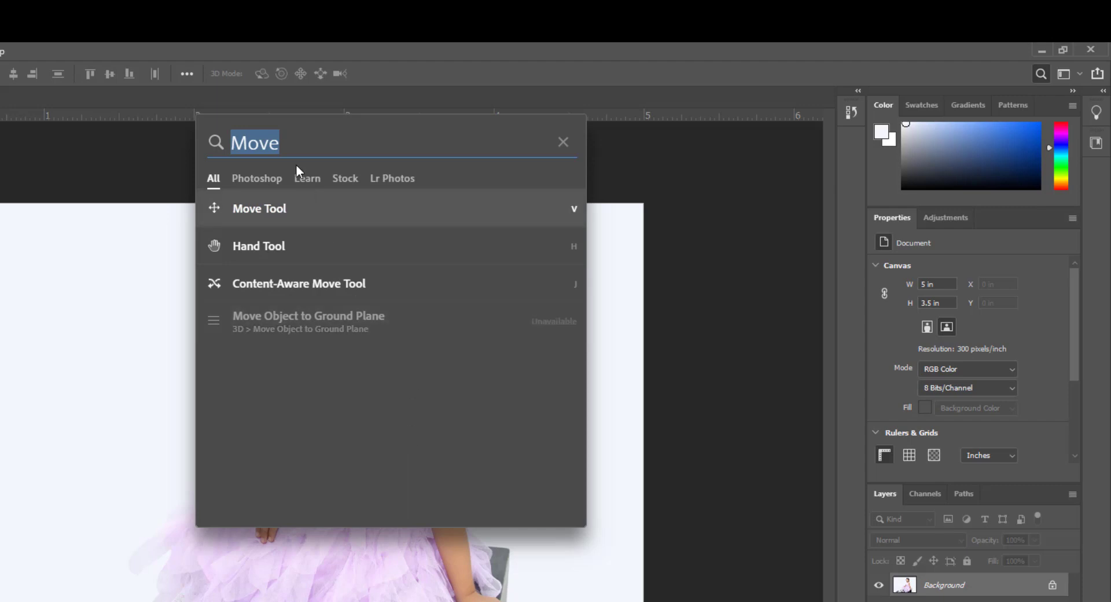
left_click(563, 143)
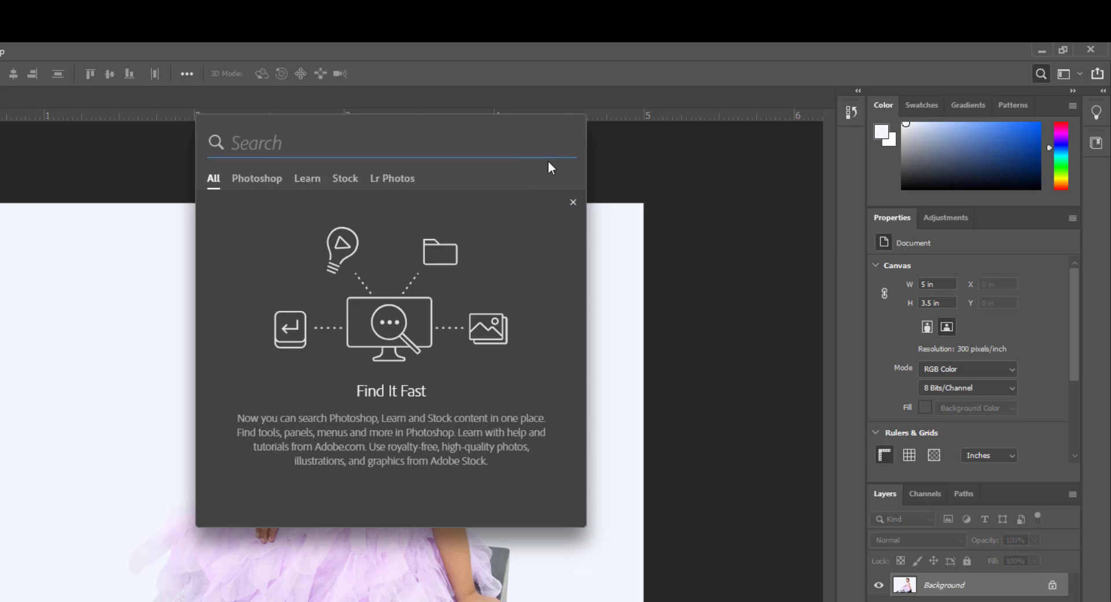
left_click(573, 202)
left_click(735, 183)
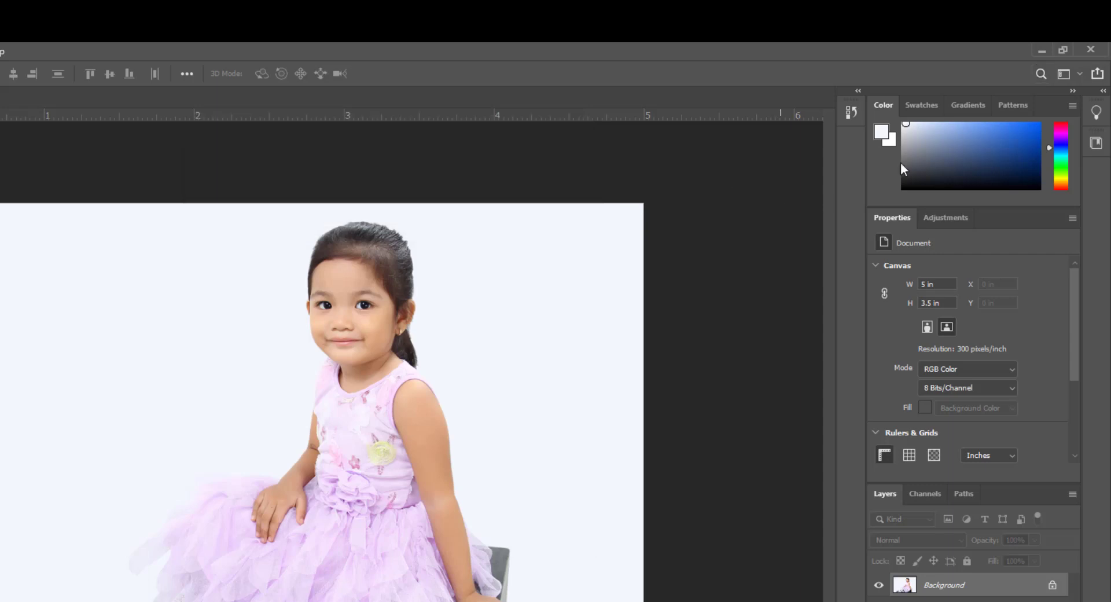
Save a new workspace named PinasPrint that captures the keyboard shortcuts, menus and toolbar
left_click(1080, 75)
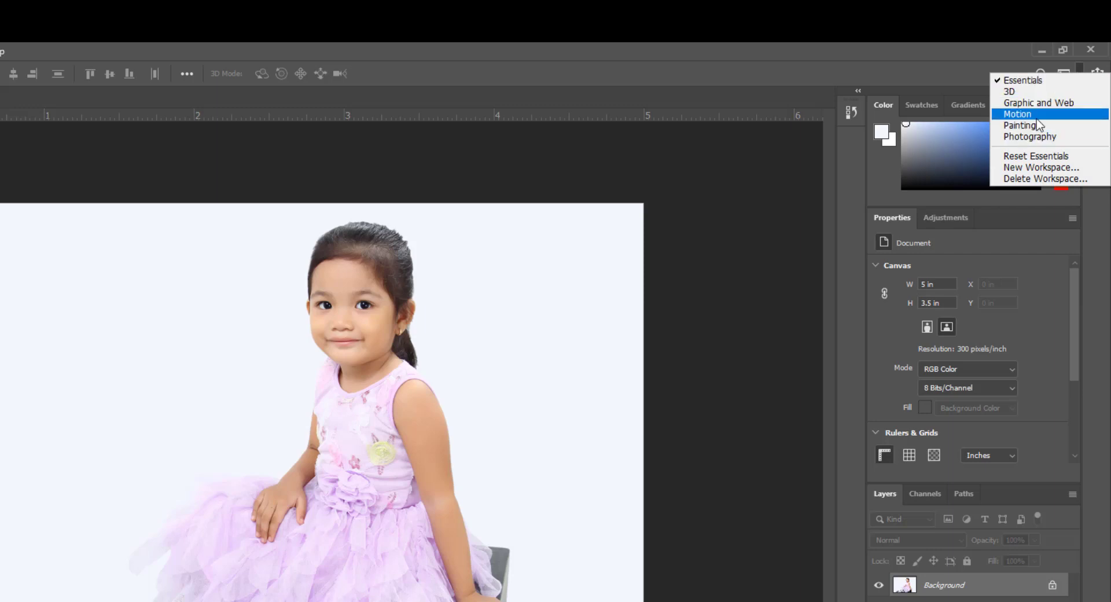
left_click(1028, 169)
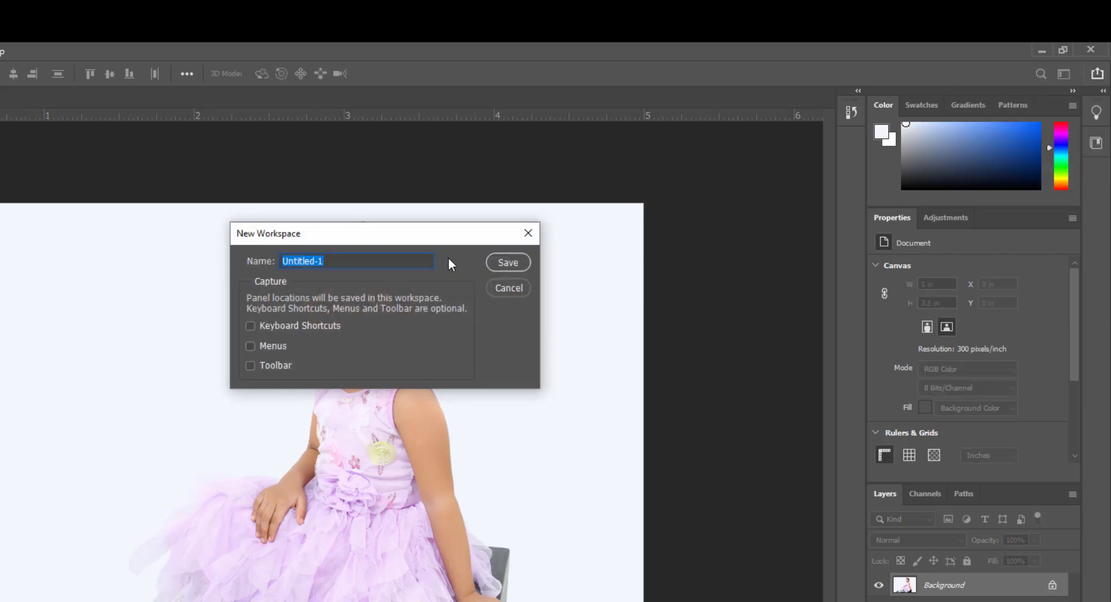
type("PinasPeint")
key("BackSpace")
key("BackSpace")
key("BackSpace")
key("BackSpace")
type("rint")
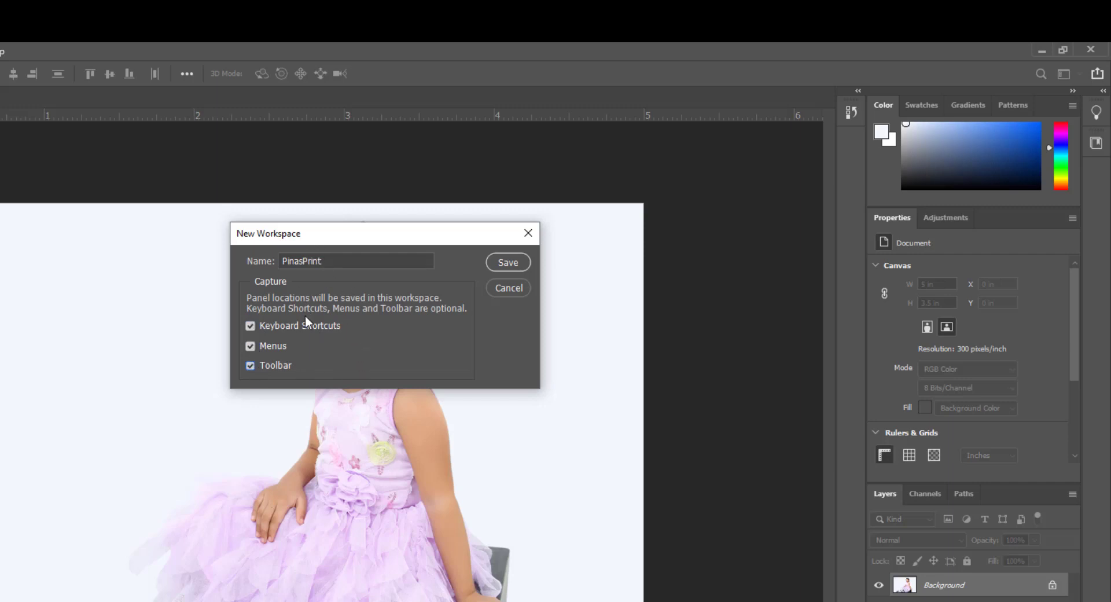
left_click(510, 266)
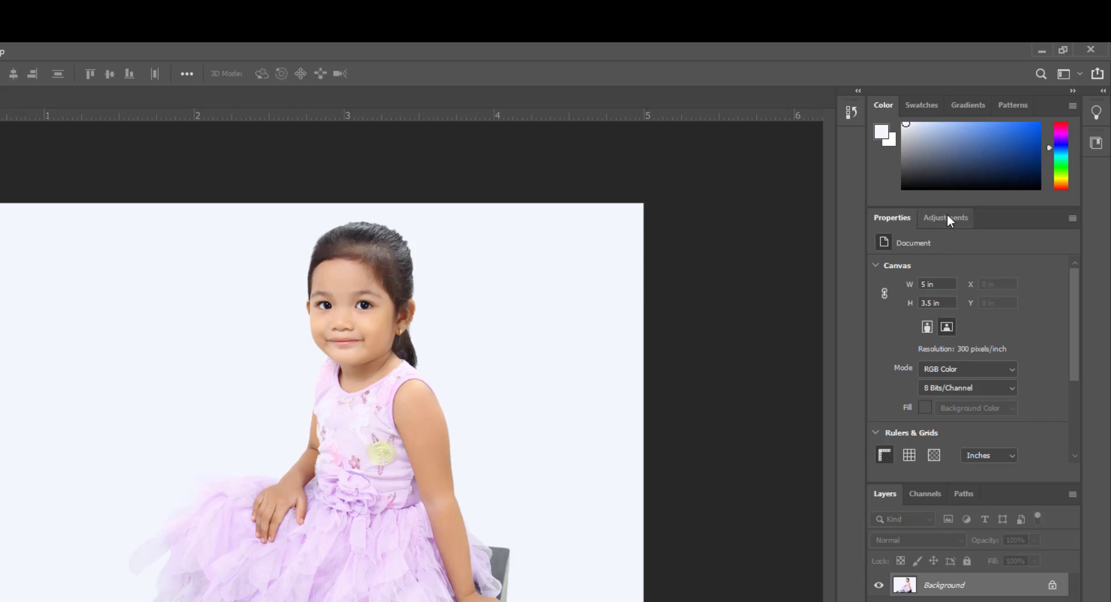
Browse the swatches, gradients and patterns, expanding the Water, Grass and Trees pattern groups and selecting the first Trees pattern
left_click(931, 107)
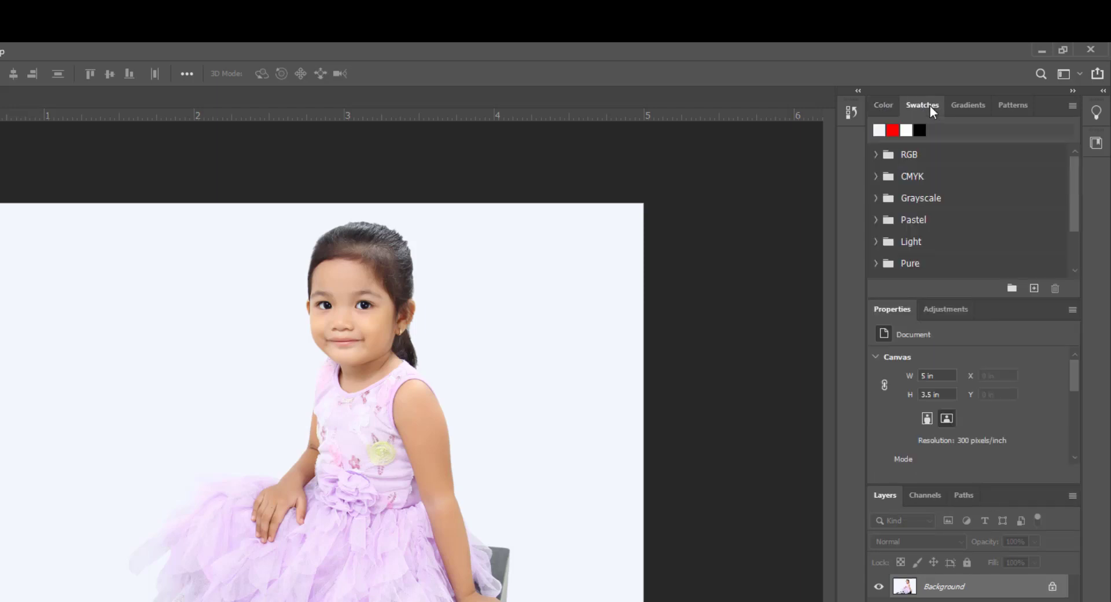
left_click(967, 106)
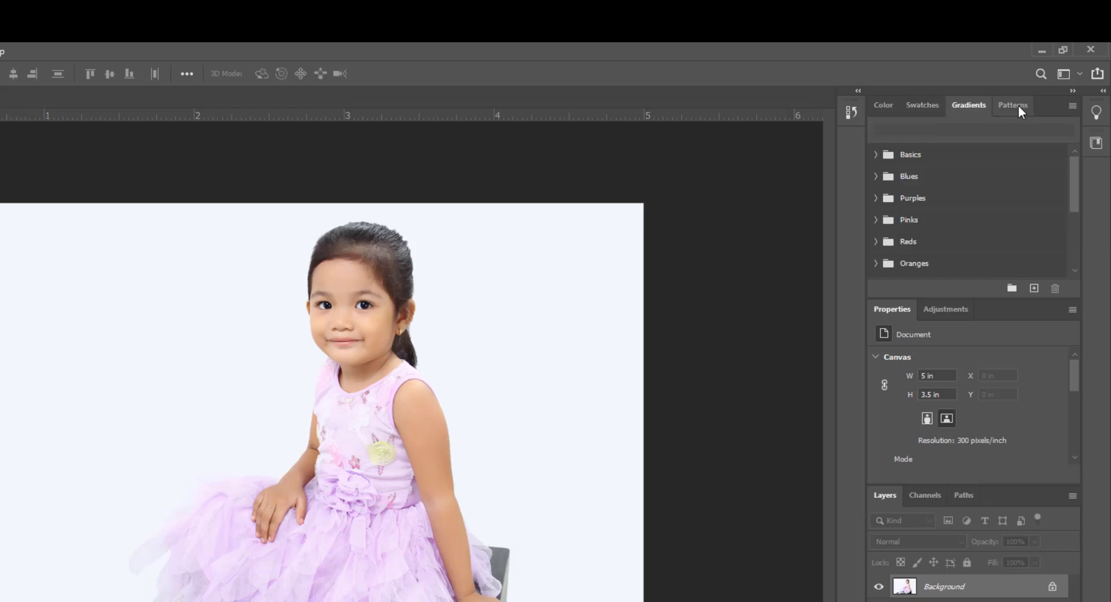
left_click(1020, 110)
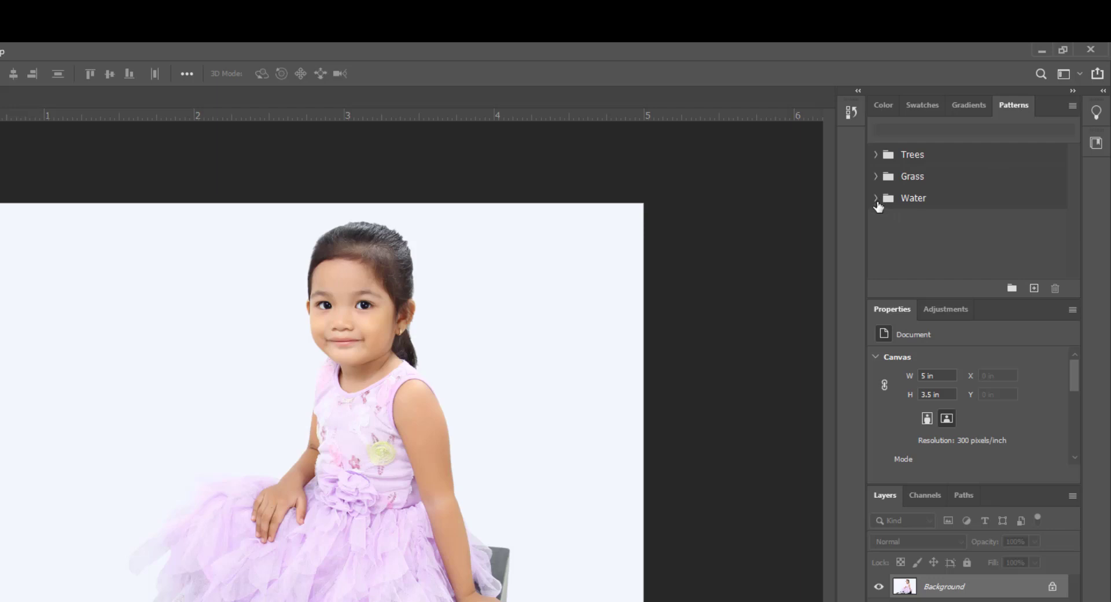
left_click(877, 200)
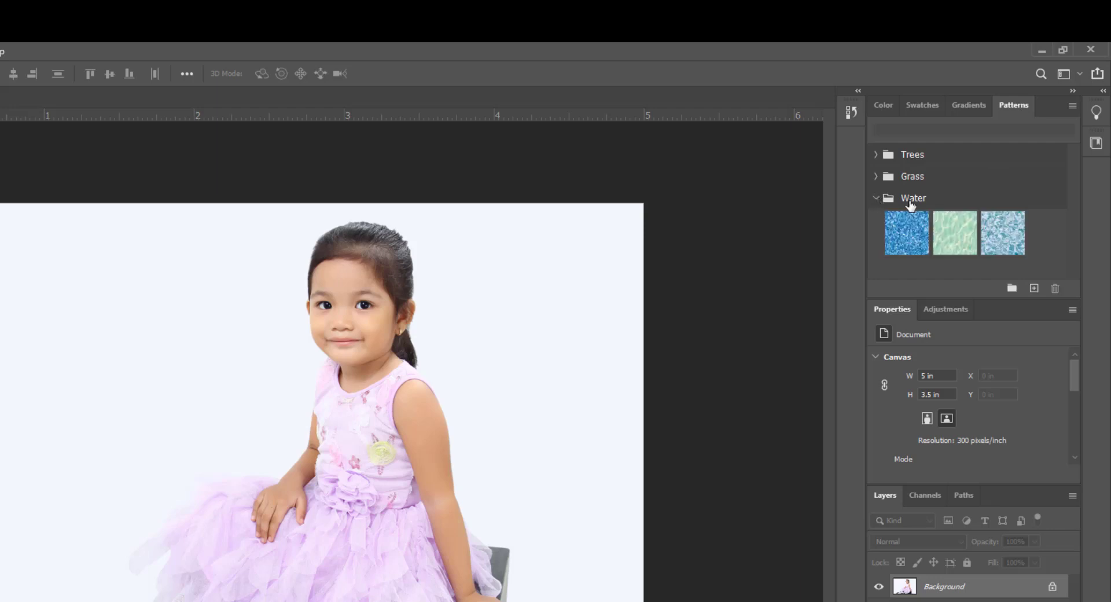
left_click(876, 177)
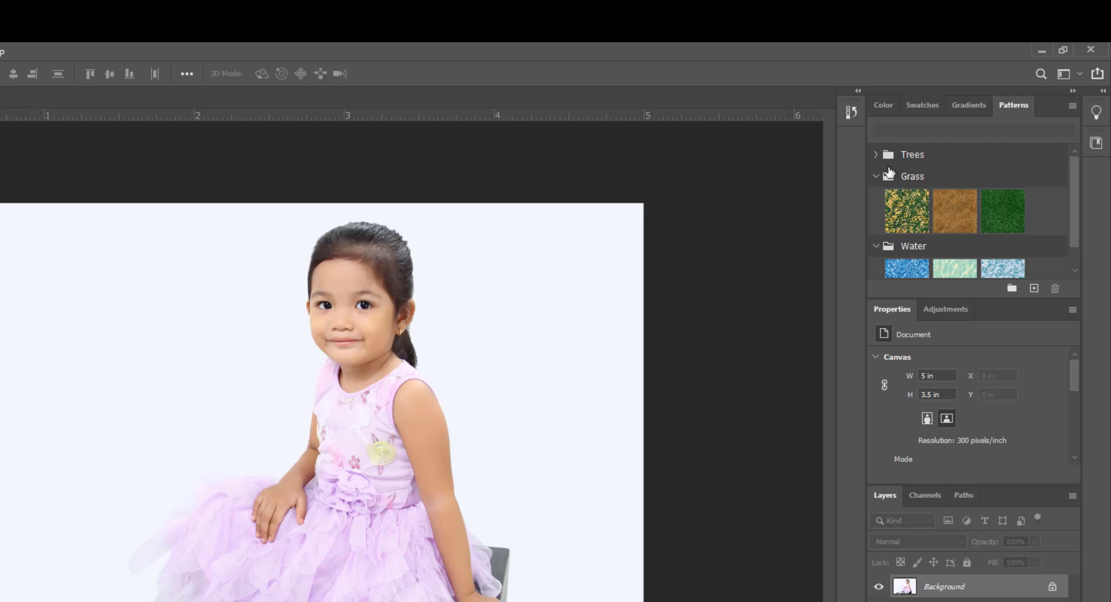
left_click(876, 156)
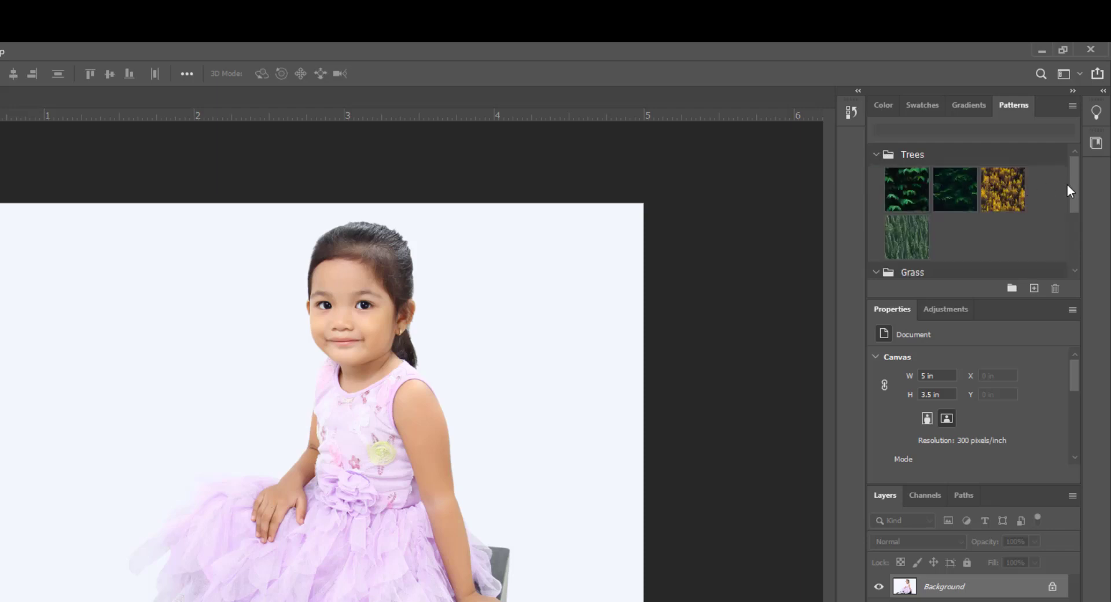
mouse_move(1074, 186)
left_mouse_down()
mouse_move(1071, 241)
mouse_move(1070, 180)
left_mouse_up()
left_click(901, 189)
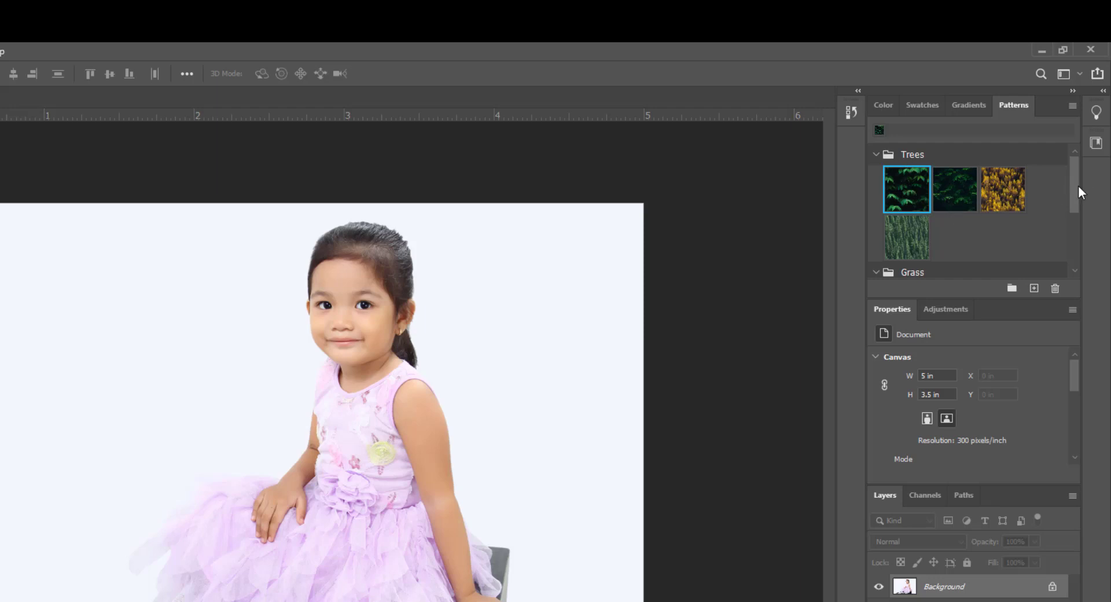
left_click_drag(1075, 186, 1068, 244)
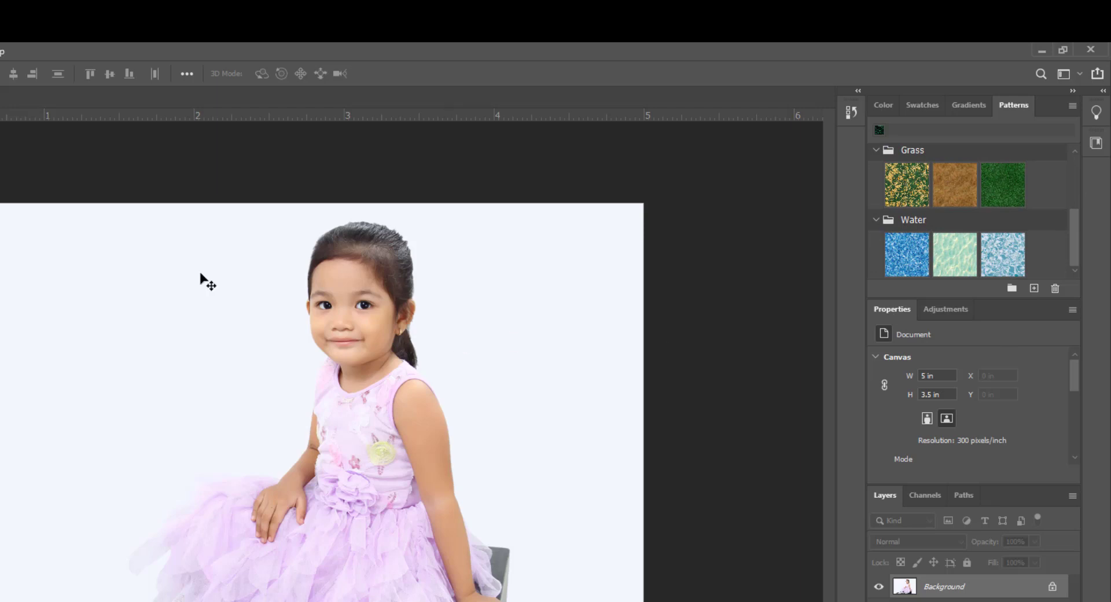
Look through the available adjustments, channels and paths, and return to the layers and document properties
left_click(943, 310)
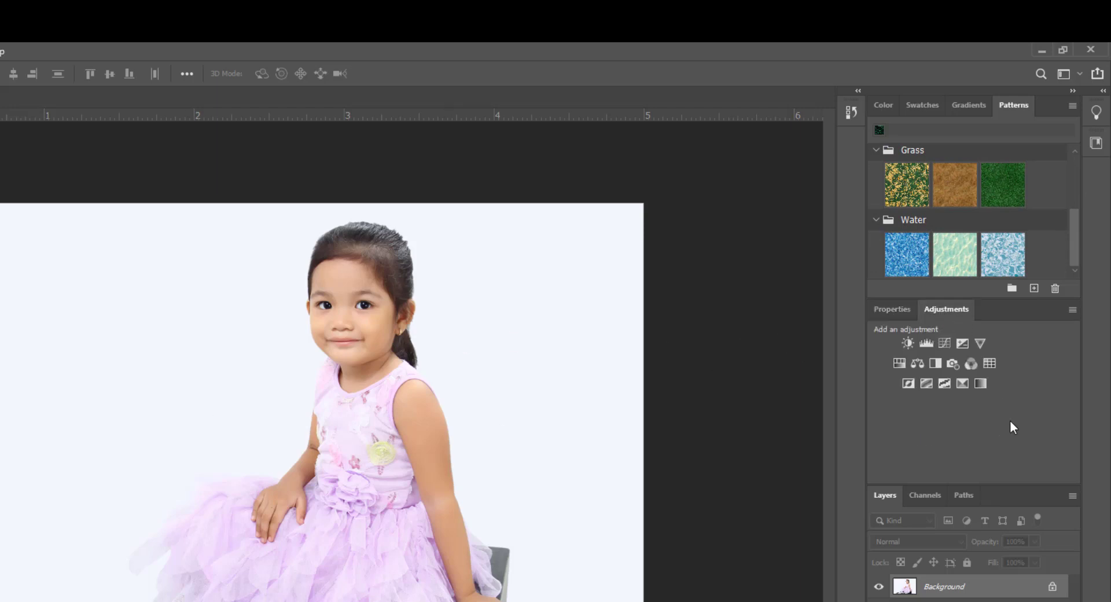
left_click(925, 496)
left_click(964, 495)
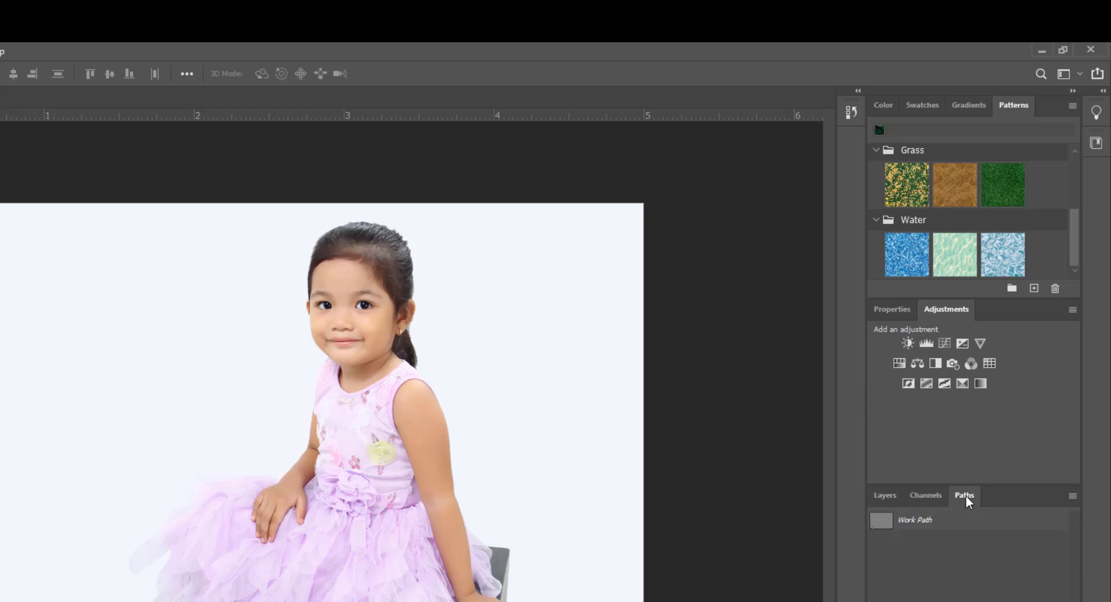
left_click(901, 497)
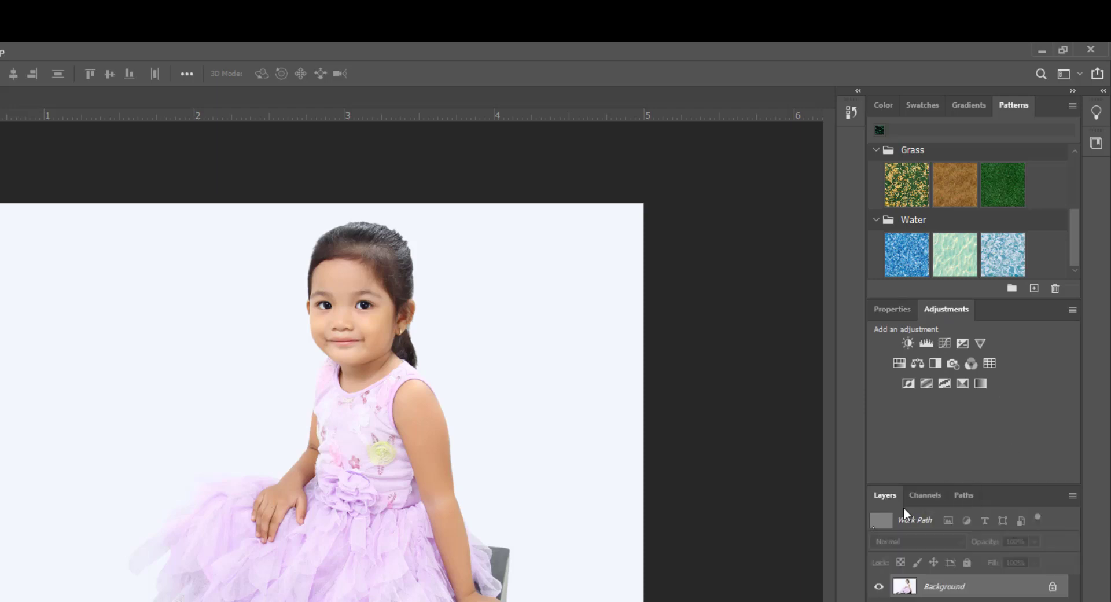
left_click(900, 313)
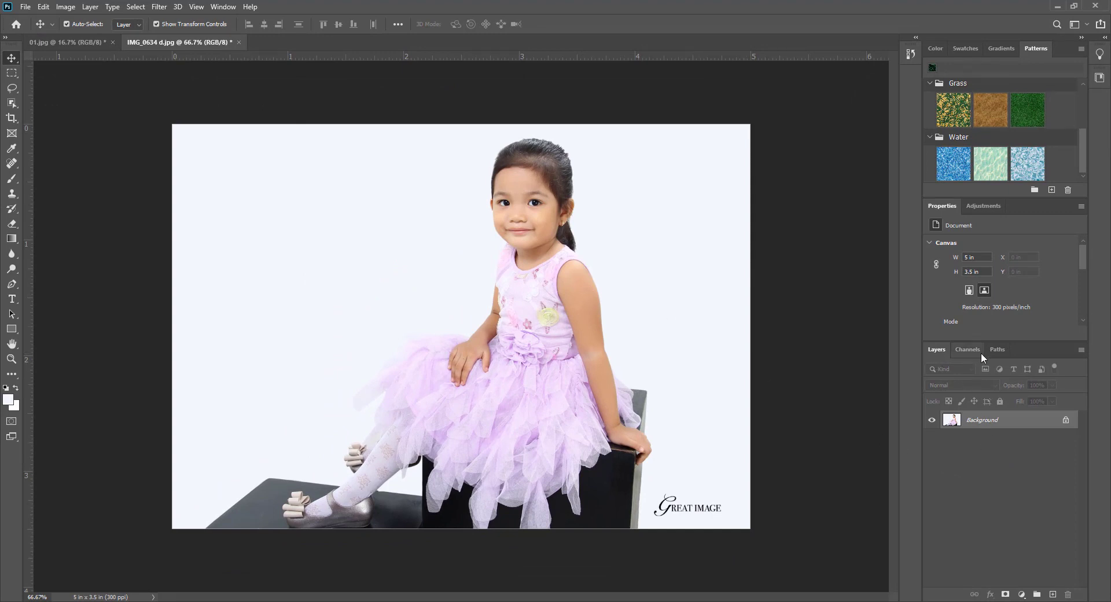
Detach the Layers panel so it floats over the image, and close it
left_click_drag(938, 349, 213, 259)
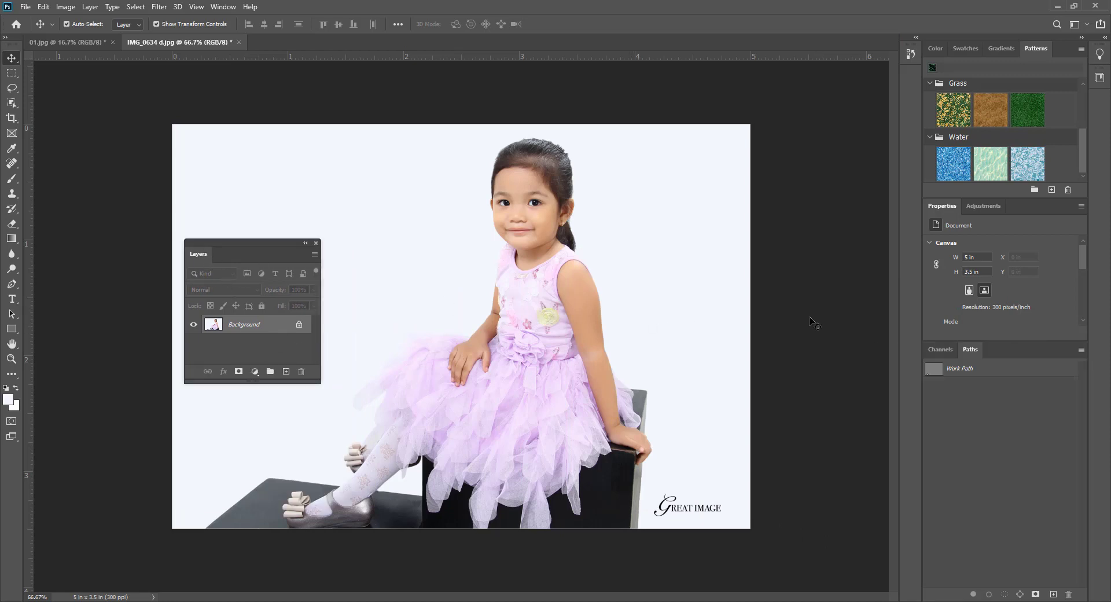
left_click(316, 244)
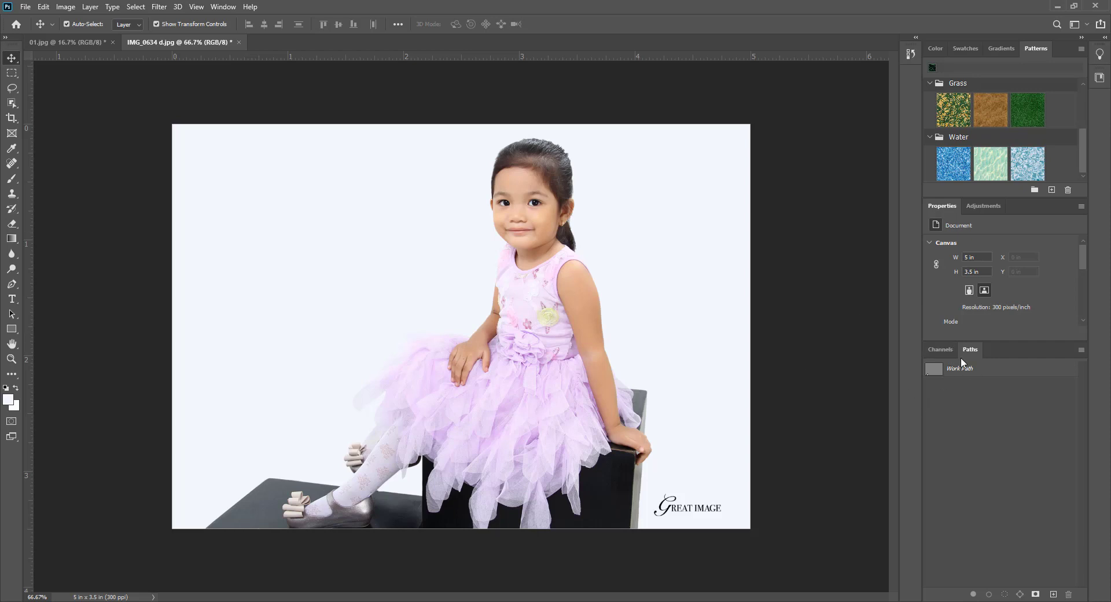
Reopen the Layers panel and dock it back into the group with Channels and Paths
left_click(224, 7)
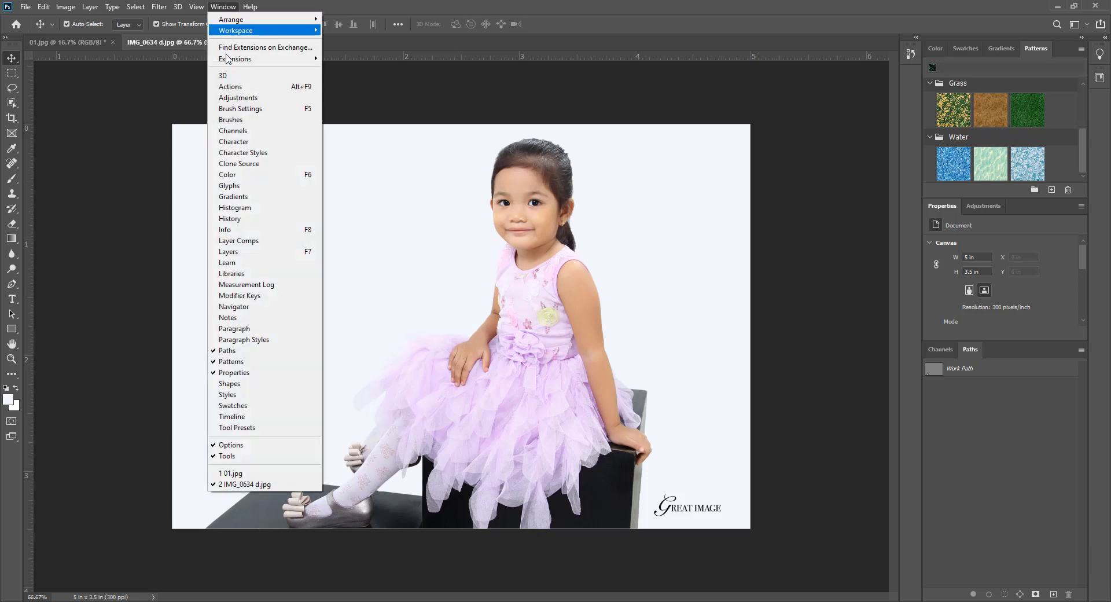
left_click(311, 258)
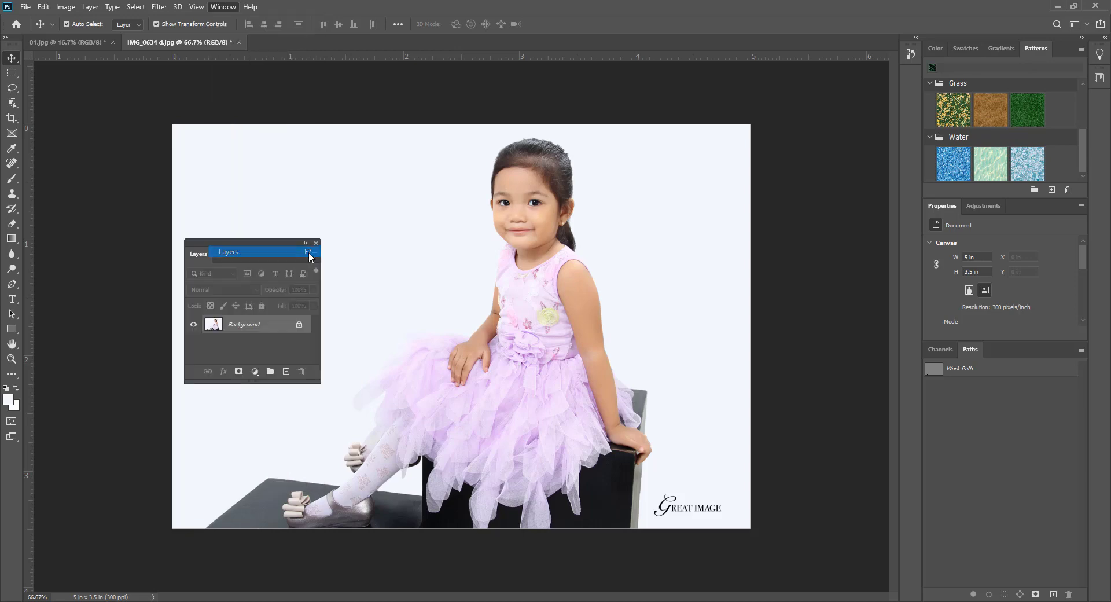
left_click_drag(201, 254, 939, 347)
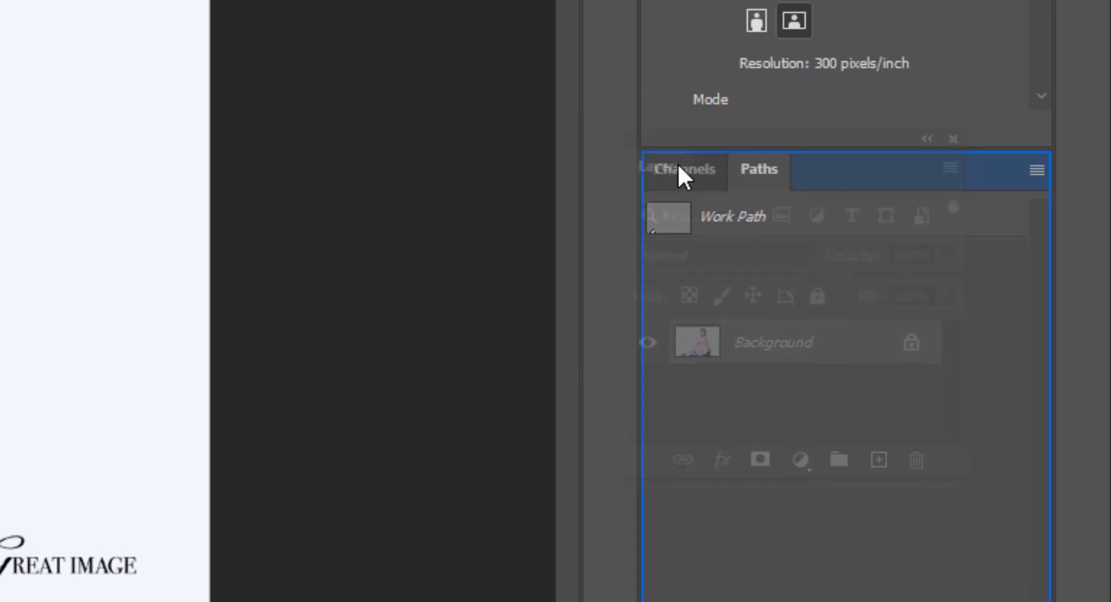
Dock the Layers panel with Channels and Paths, and make it the first tab of the group
left_click_drag(679, 166, 672, 168)
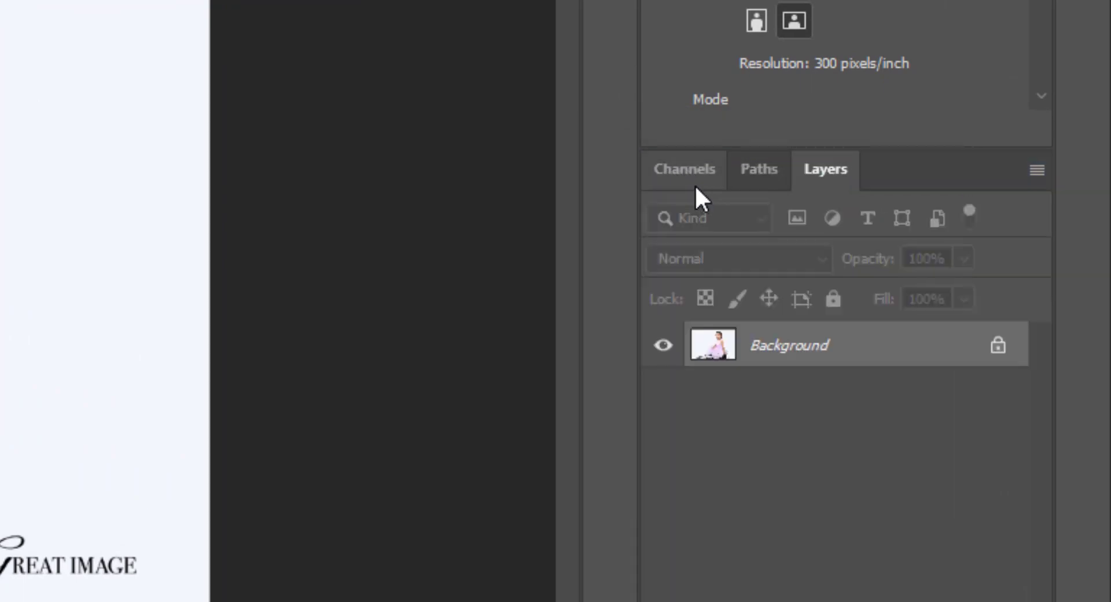
left_click_drag(824, 169, 667, 168)
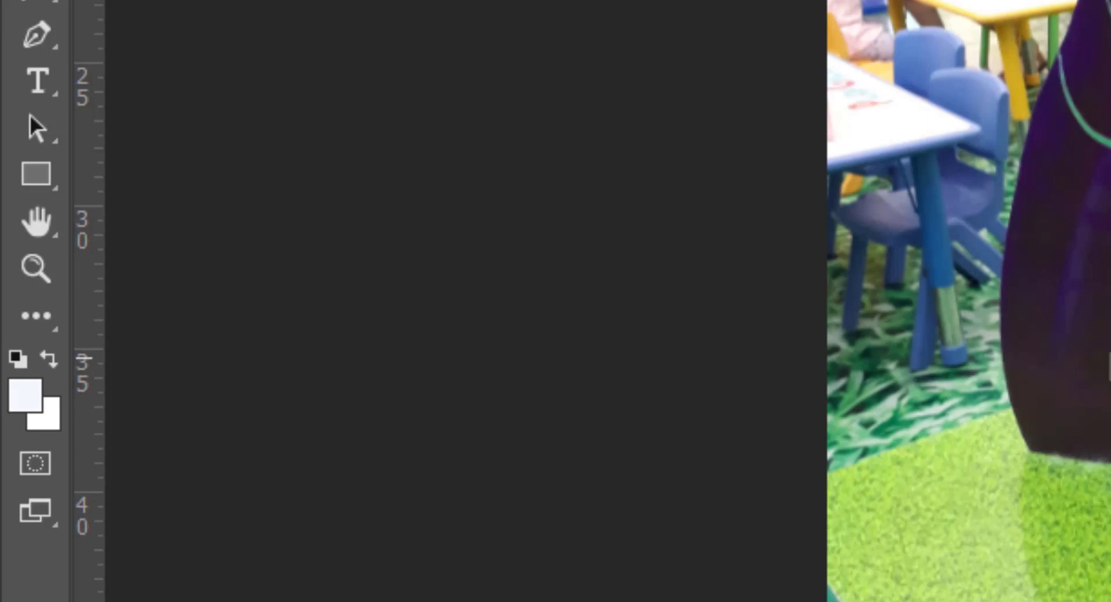
Zoom in on the girl's blue dress with the Zoom tool, up to 12800% magnification
left_click(41, 272)
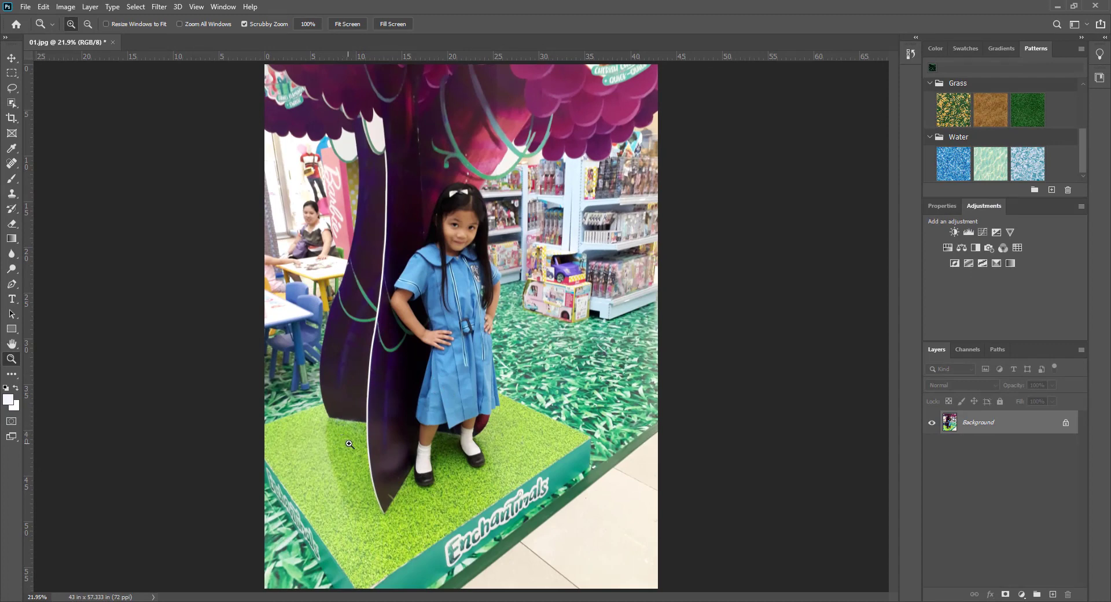
left_click(467, 299)
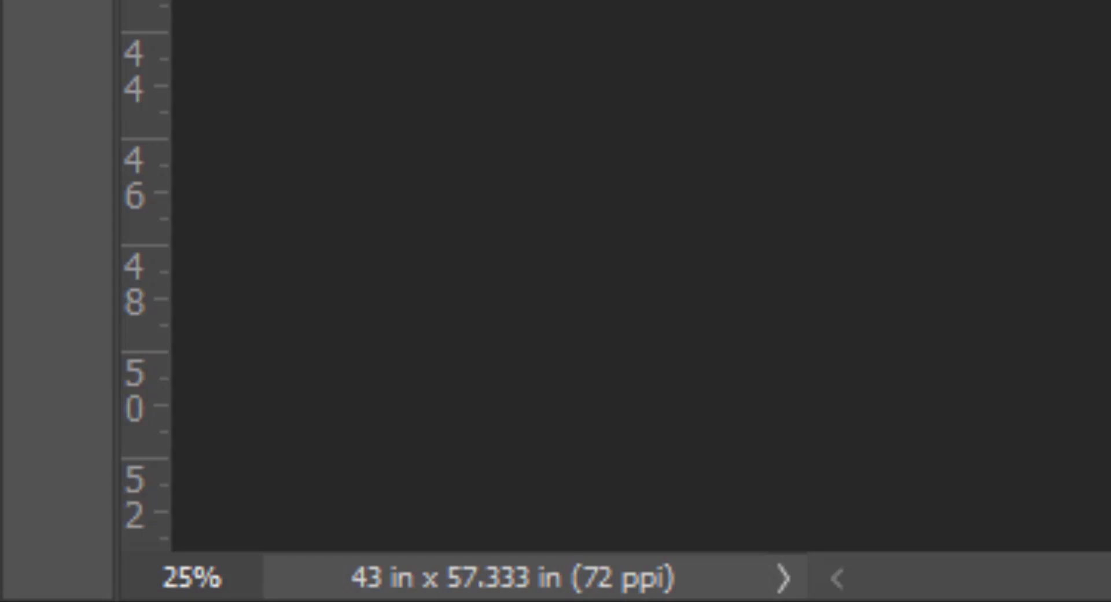
key("ctrl+plus")
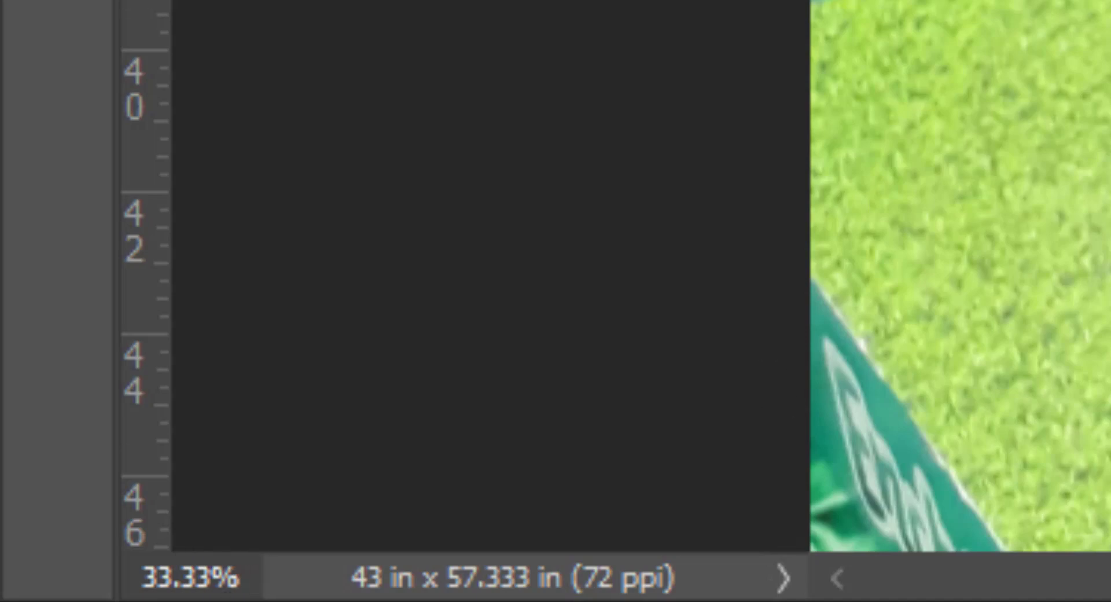
key("ctrl+plus")
key("ctrl+plus")
key("ctrl+plus")
key("ctrl+plus")
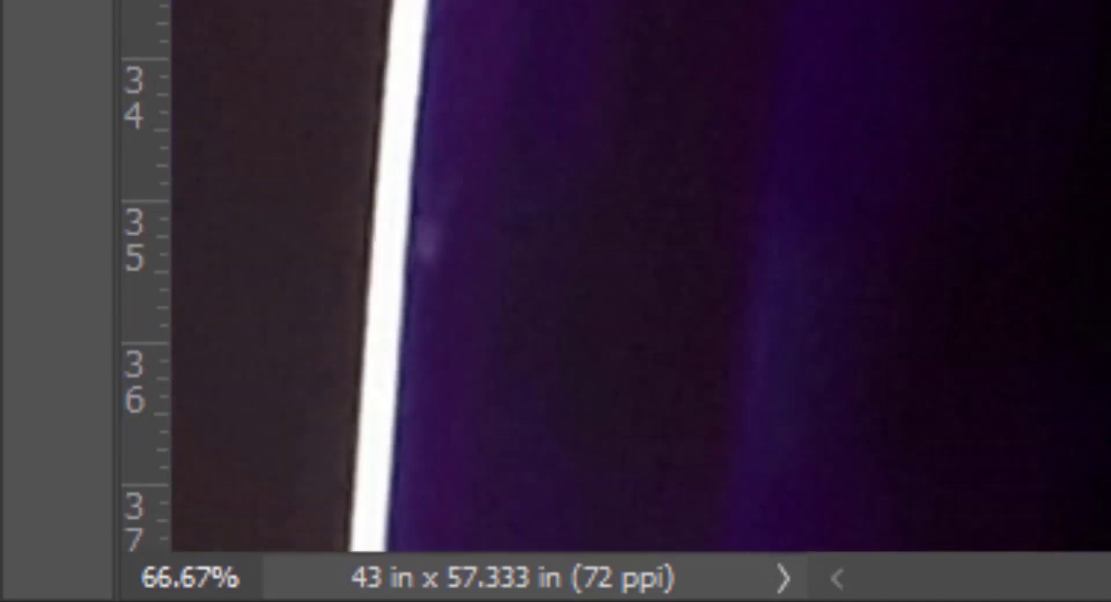
key("ctrl+plus")
key("ctrl+plus")
key("ctrl+plus")
key("ctrl+plus")
key("ctrl+plus")
key("ctrl+plus")
key("ctrl+plus")
key("ctrl+plus")
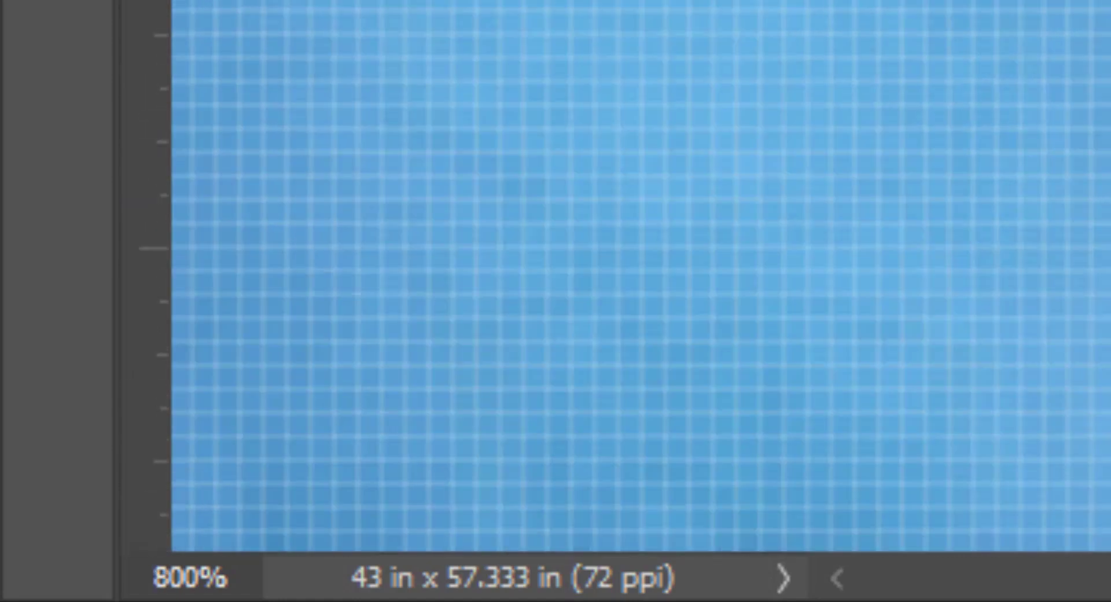
key("ctrl+plus")
key("ctrl+plus")
key("ctrl+plus")
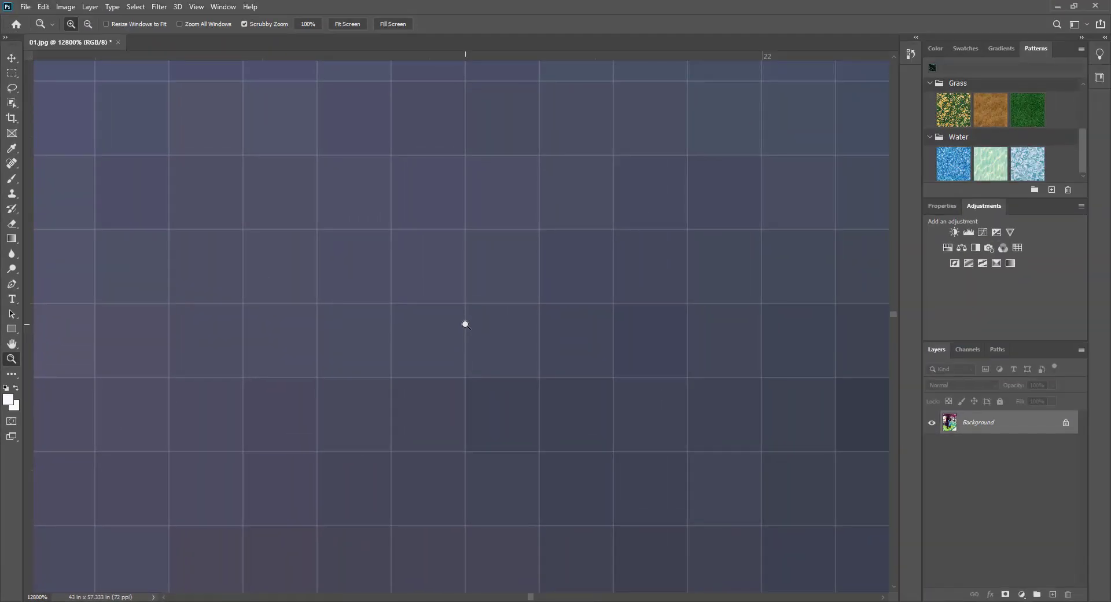
Zoom back out, fit the whole image on screen, and select the document's zoom percentage for editing
key("alt")
left_click_drag(478, 326, 478, 326)
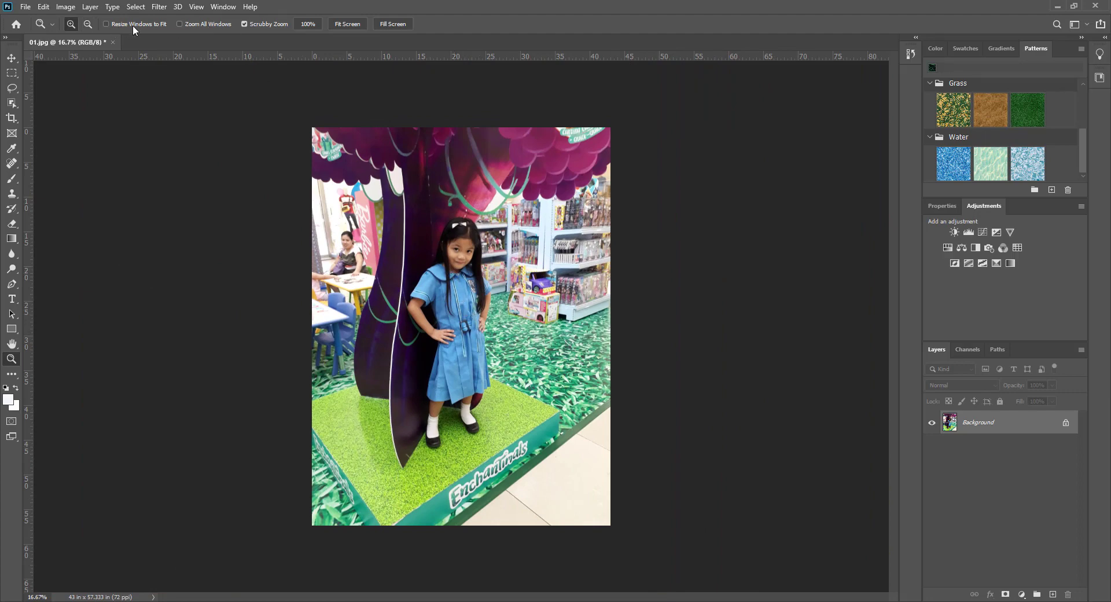
left_click(345, 26)
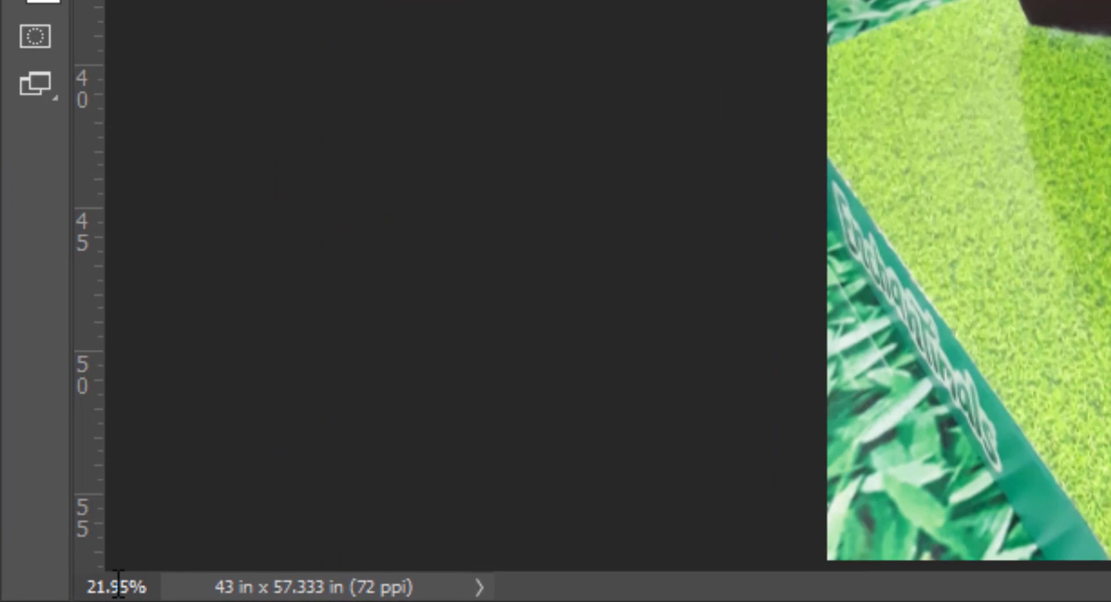
left_click_drag(86, 585, 154, 586)
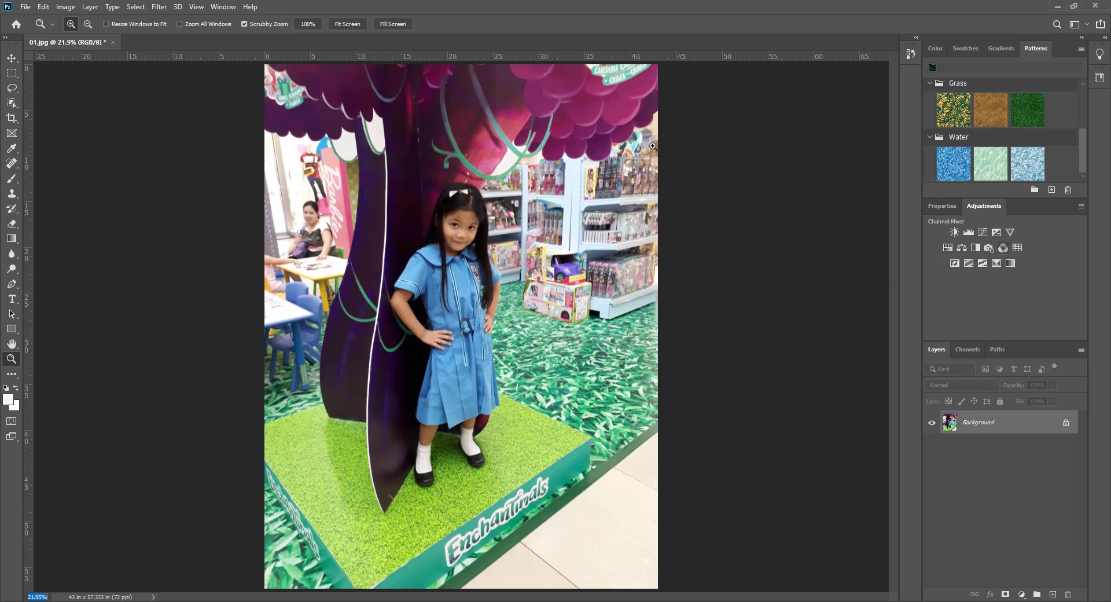
Open the Navigator panel and use it to move around the photo and change its magnification
left_click(224, 7)
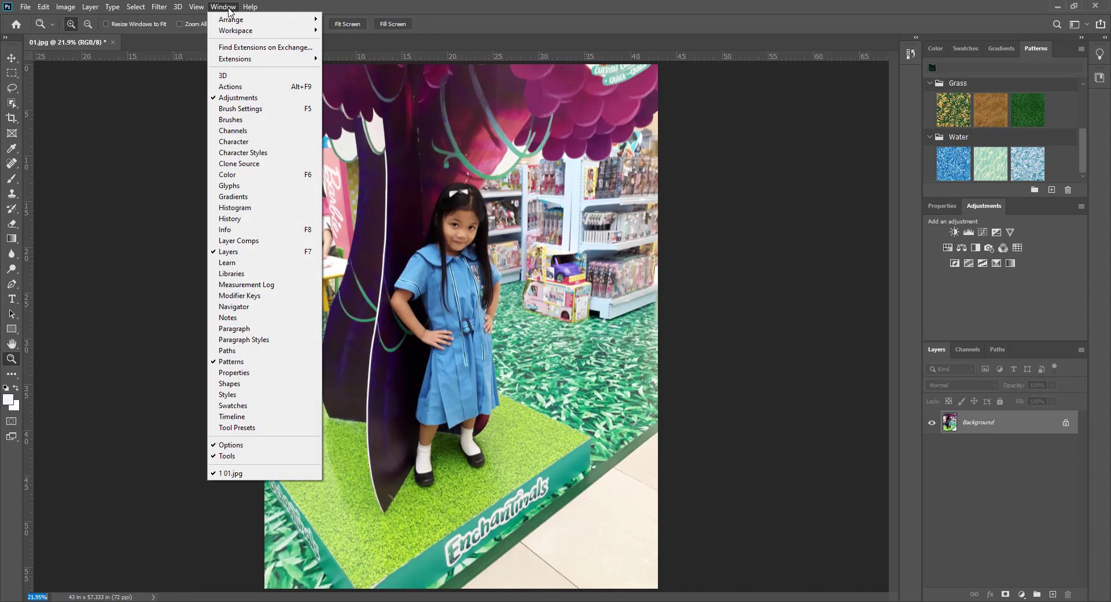
left_click(243, 311)
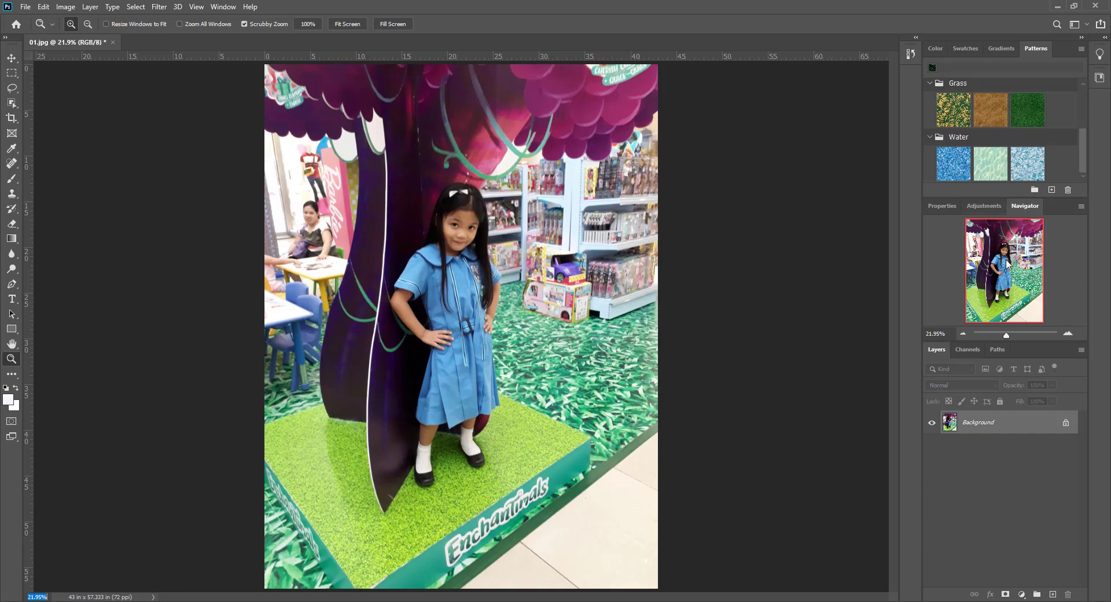
left_click_drag(477, 299, 475, 300)
left_click_drag(1008, 265, 987, 245)
left_click_drag(1024, 334, 1005, 334)
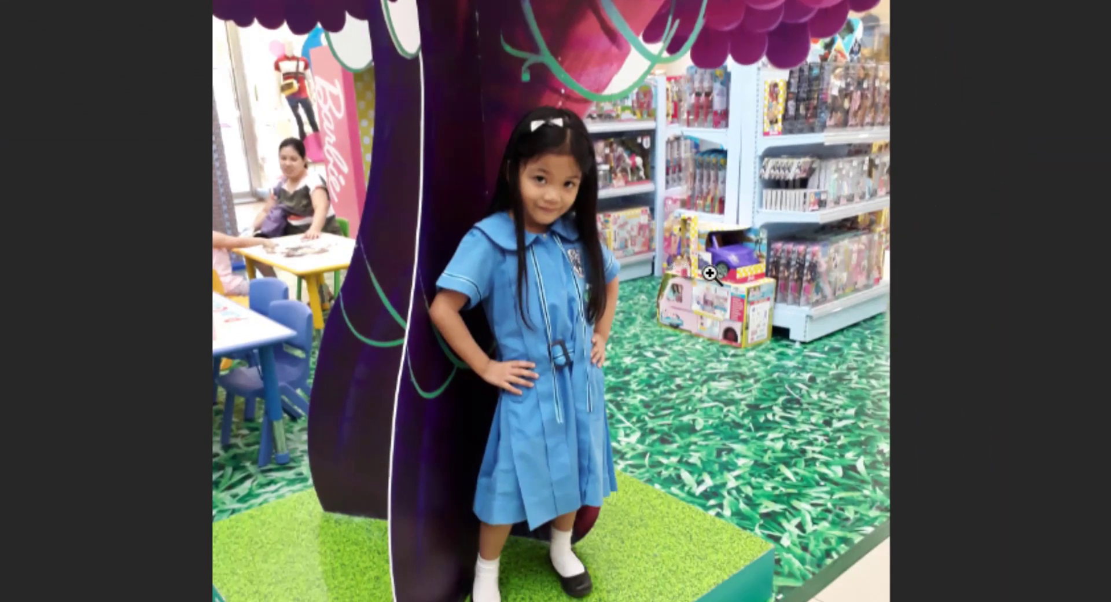
With Scrubby Zoom off, zoom into an area around the purple toy car, fit the image on screen, and zoom into the tree trunk
left_click_drag(670, 228, 784, 323)
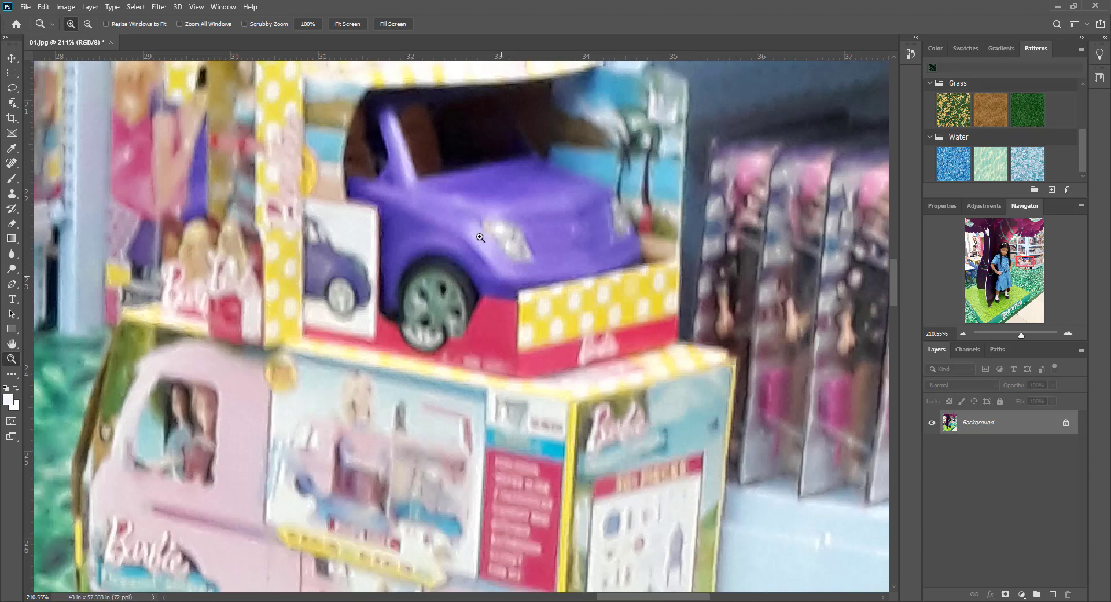
left_click(348, 24)
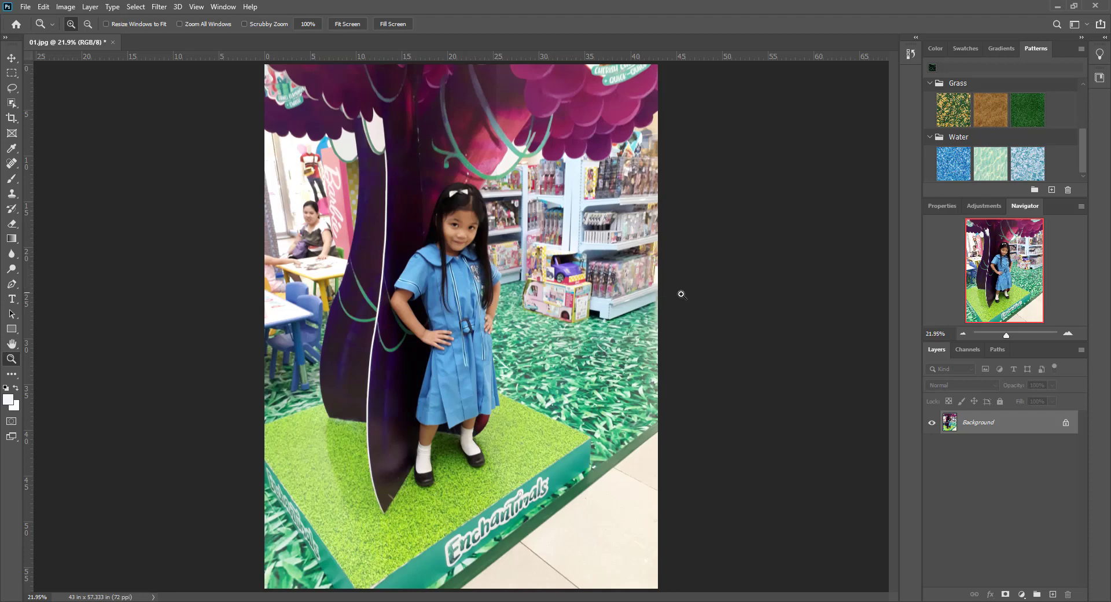
left_click_drag(296, 298, 377, 381)
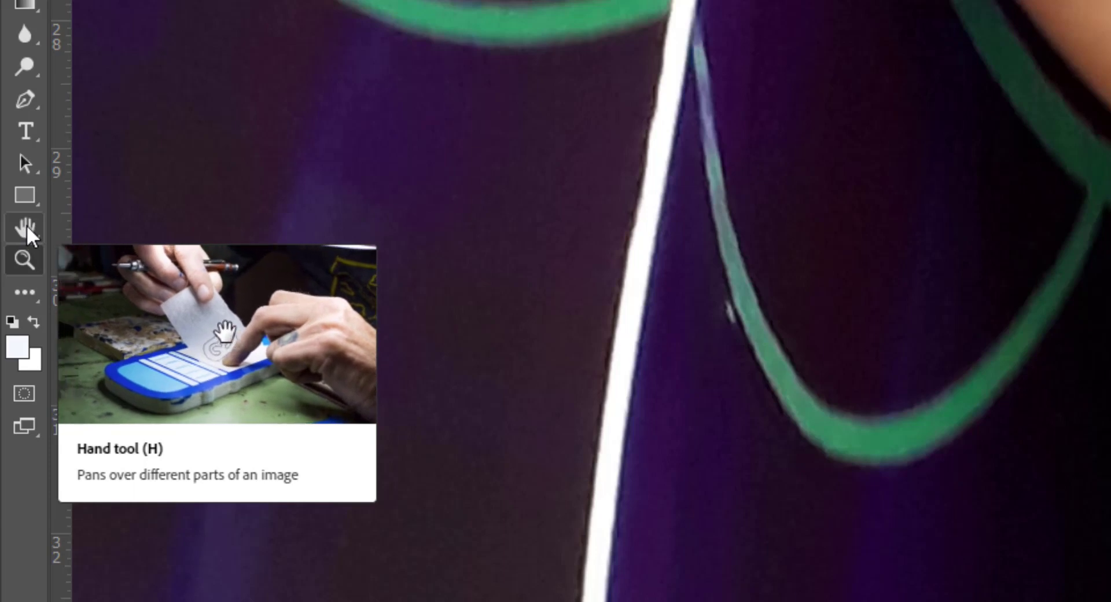
Pan the magnified photo with the Hand tool, across the dress, toy boxes, shelves and girl's face to the Barbie sign
left_click(27, 225)
scroll(923, 82, "right", 10)
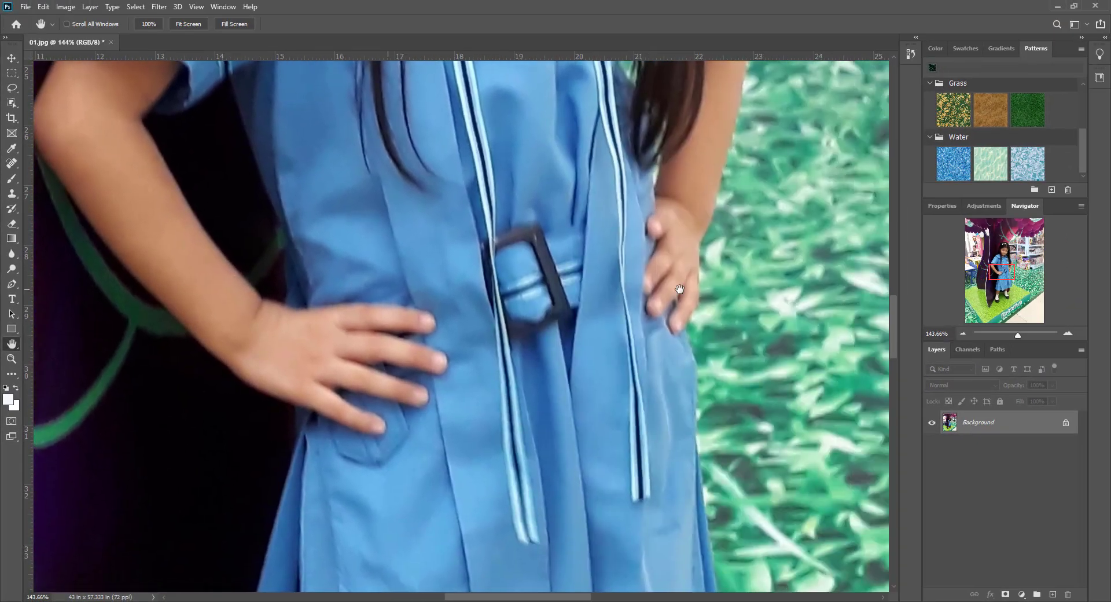
scroll(680, 289, "right", 10)
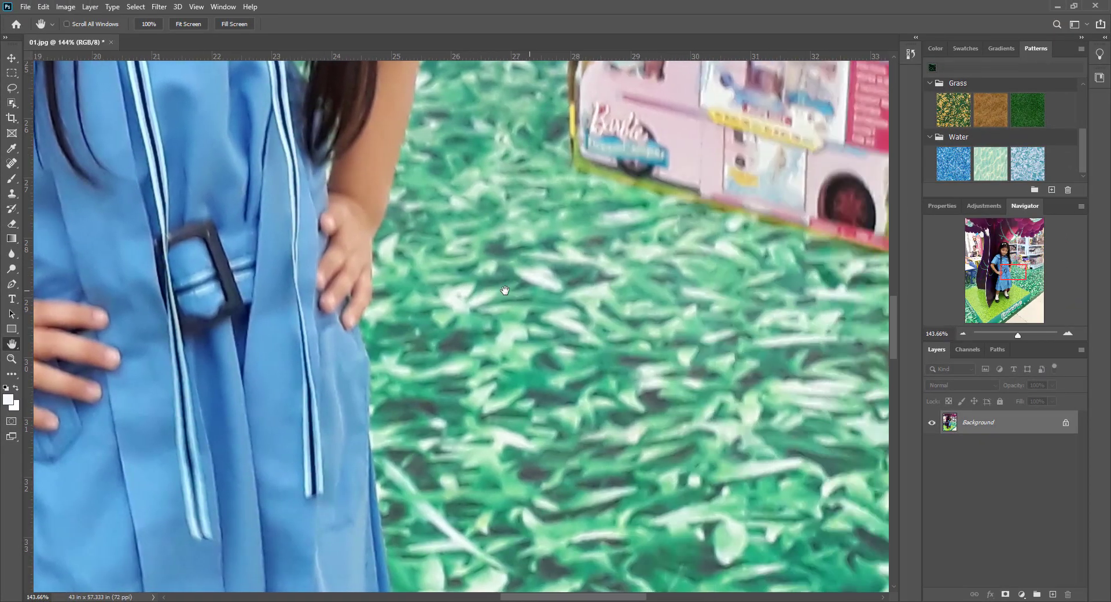
scroll(687, 288, "up", 5)
scroll(687, 288, "right", 4)
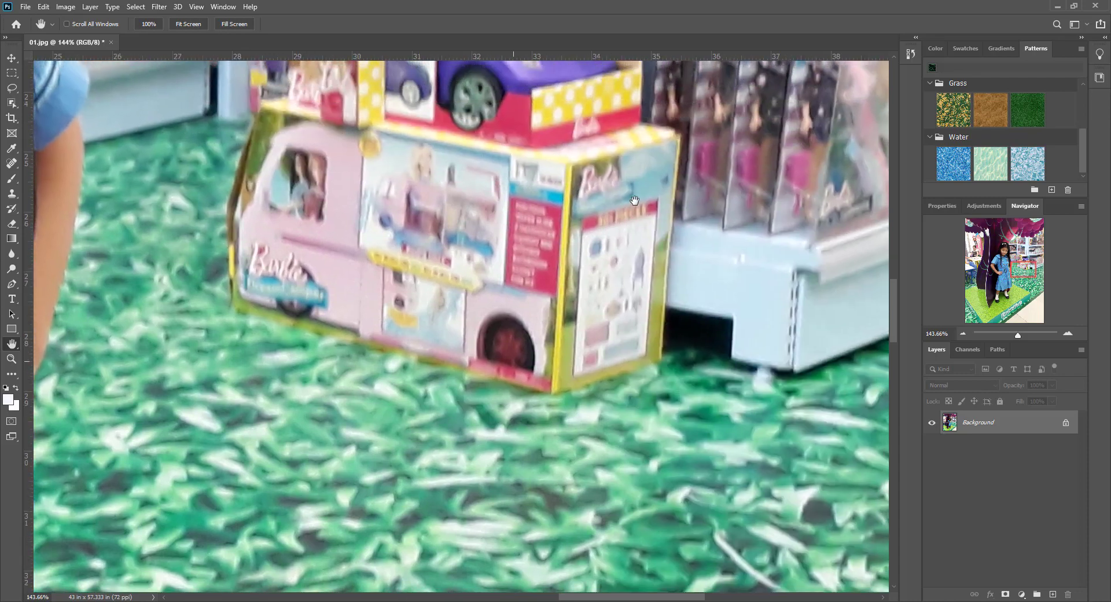
scroll(600, 192, "up", 7)
scroll(601, 193, "left", 4)
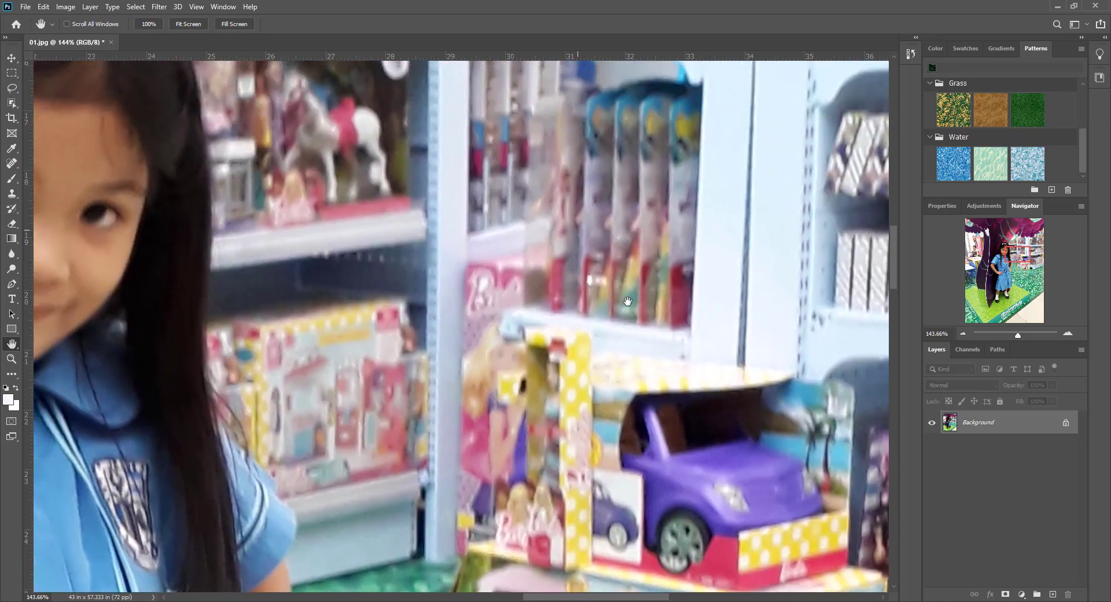
scroll(456, 283, "up", 3)
scroll(455, 282, "left", 5)
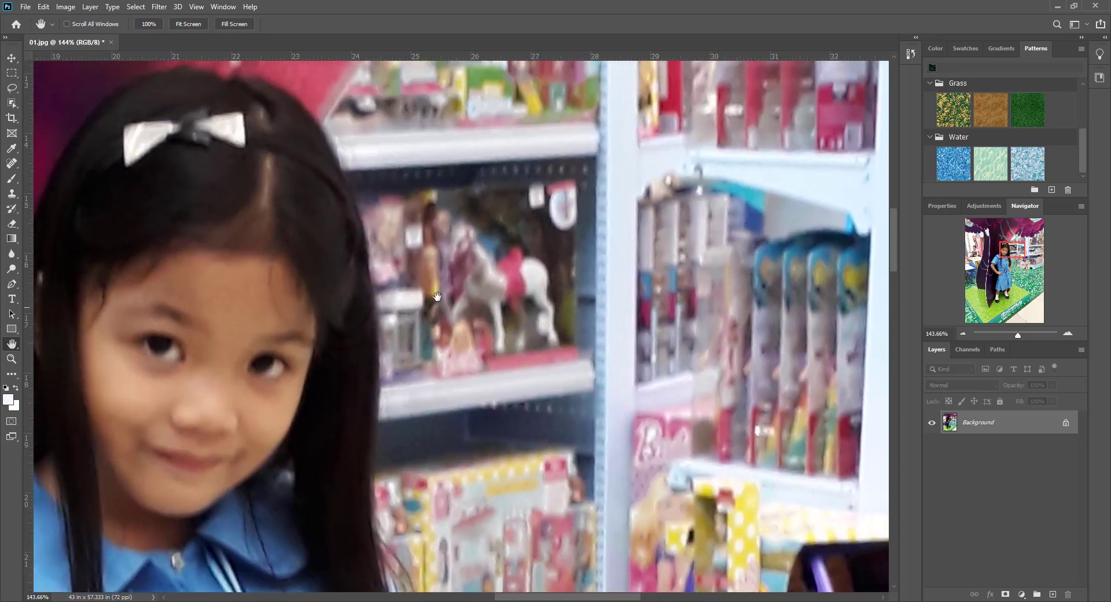
scroll(571, 383, "up", 3)
scroll(571, 383, "left", 5)
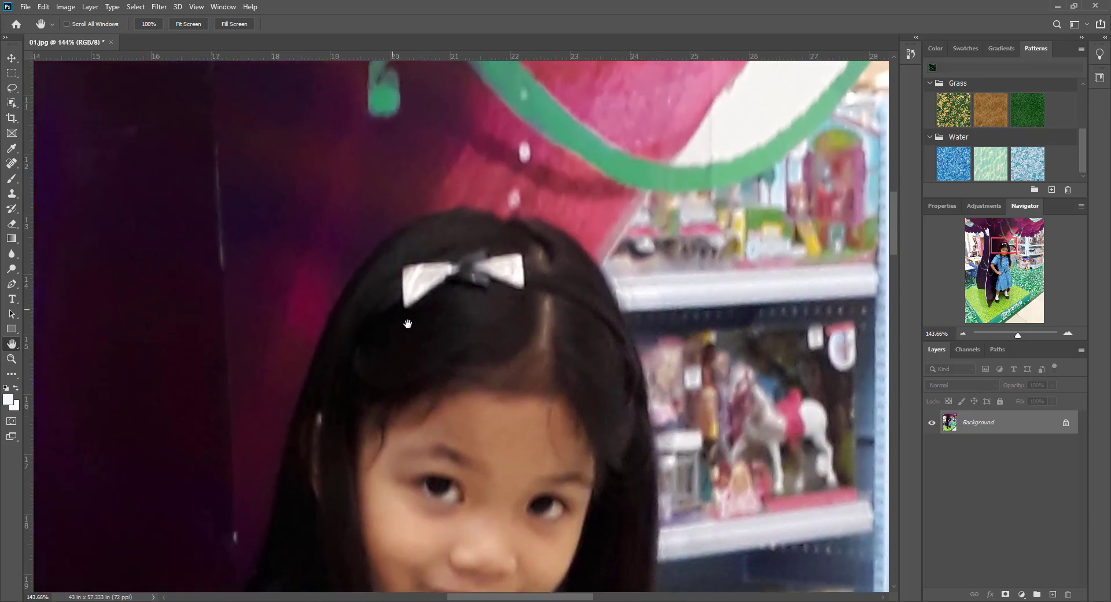
scroll(448, 353, "up", 2)
scroll(448, 353, "left", 6)
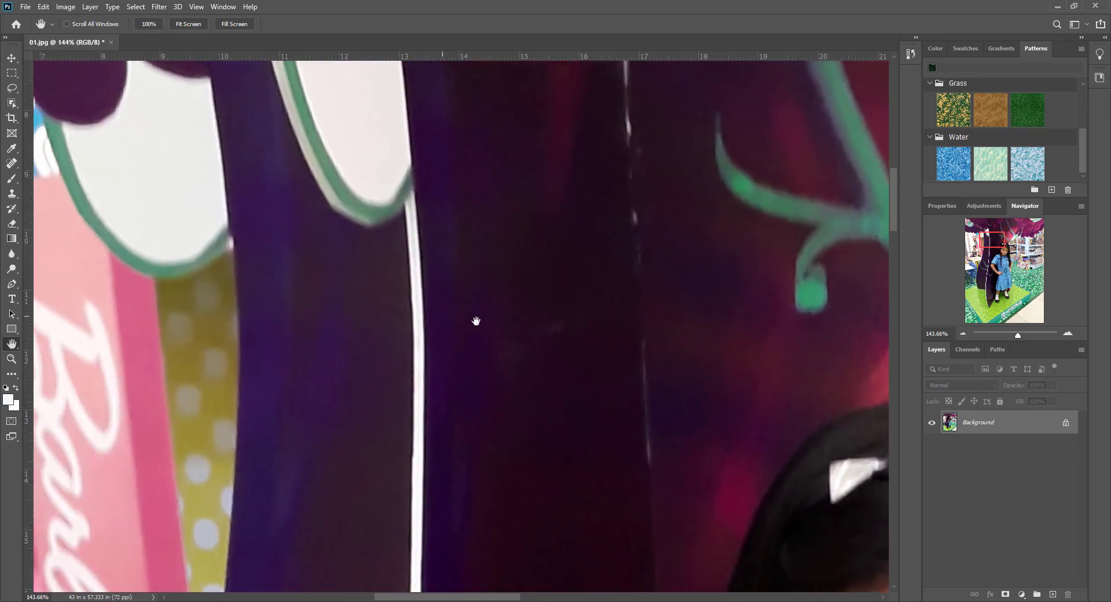
scroll(478, 307, "down", 2)
scroll(585, 276, "left", 3)
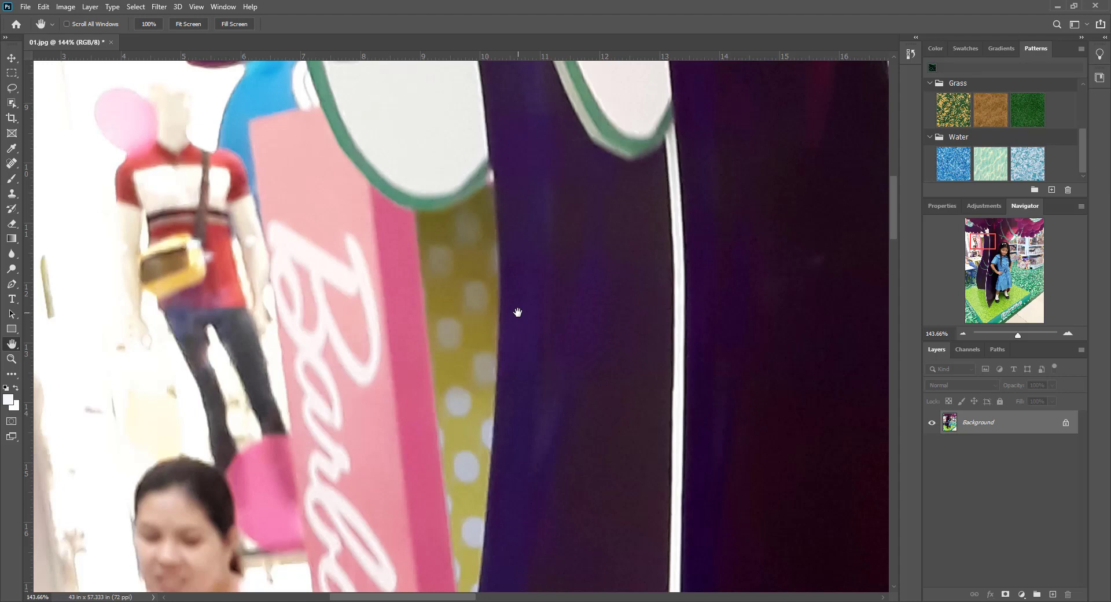
Switch back to the Zoom tool and zoom out to 16.67% so the whole photo fits in view
key("z")
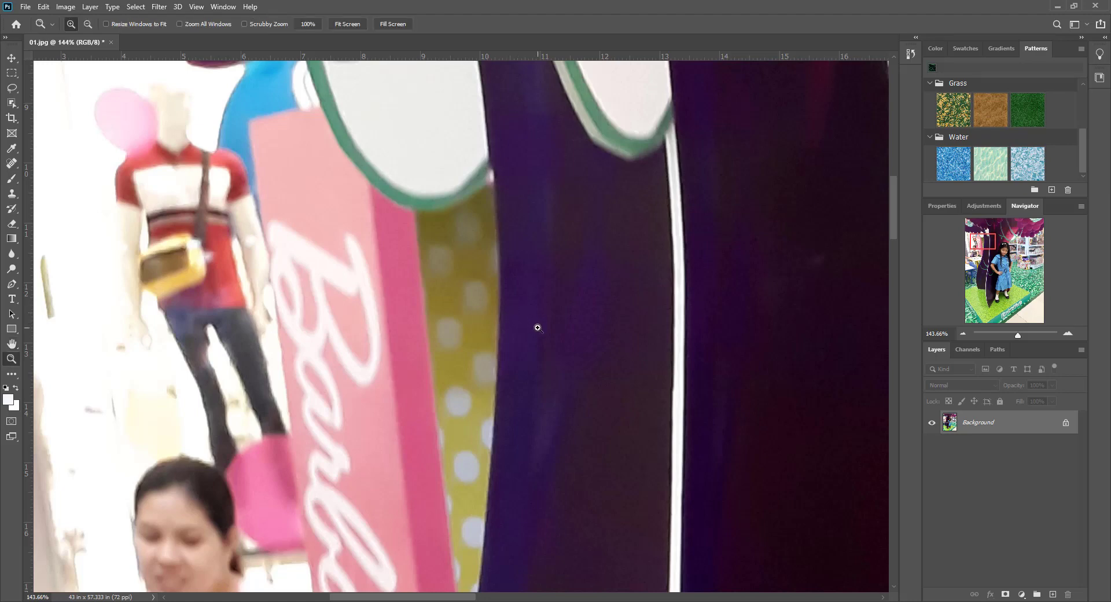
key("alt")
left_click(554, 318, "alt")
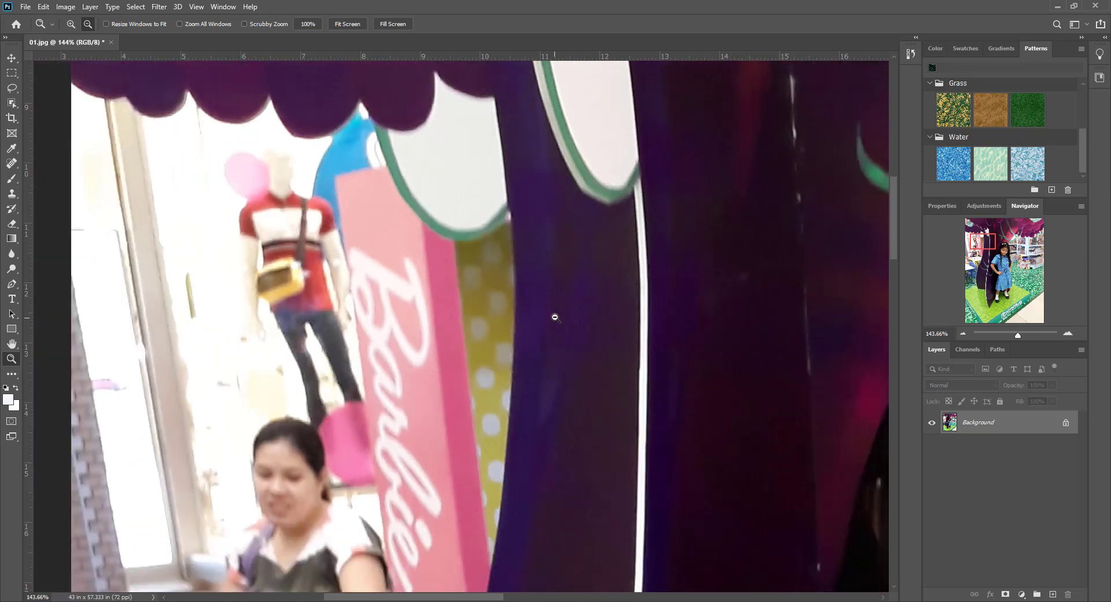
left_click(555, 317, "alt")
left_click(555, 317, "alt")
left_click(556, 317, "alt")
left_click(557, 317, "alt")
left_click(560, 316, "alt")
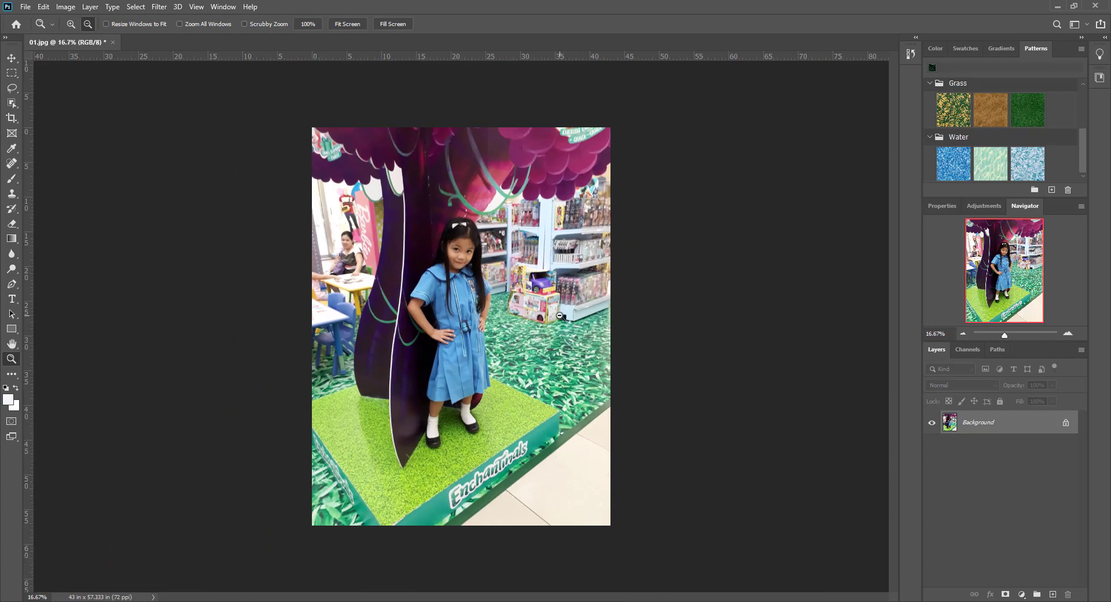